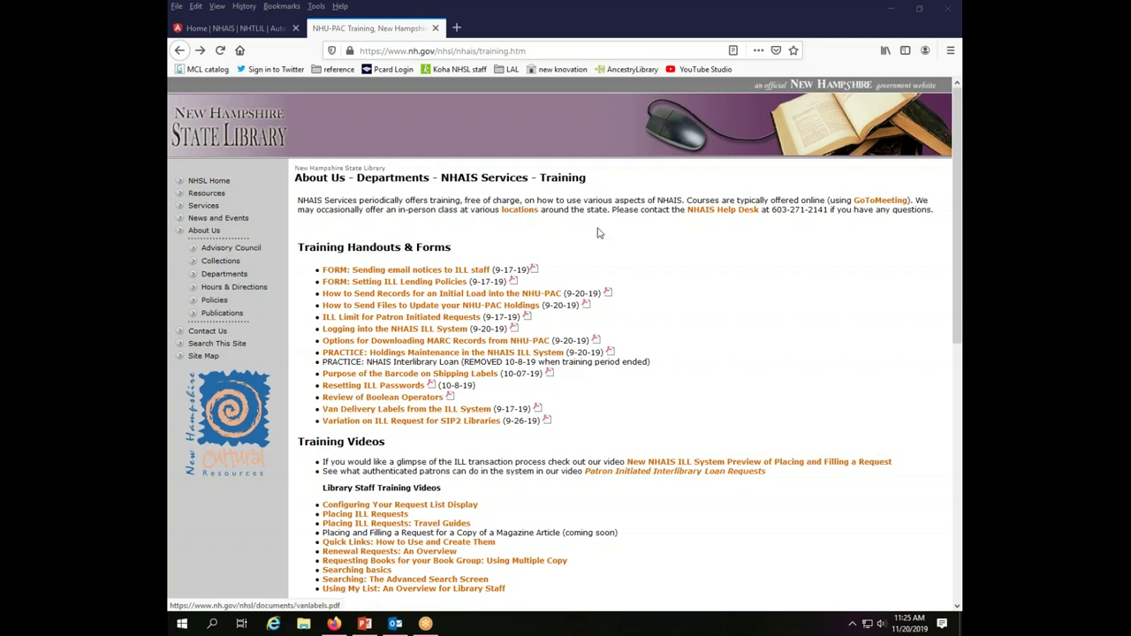
Step: Open the handout "Options for Downloading MARC Records from NHU-PAC" and review its Z39.50 client settings and password instructions
click(442, 344)
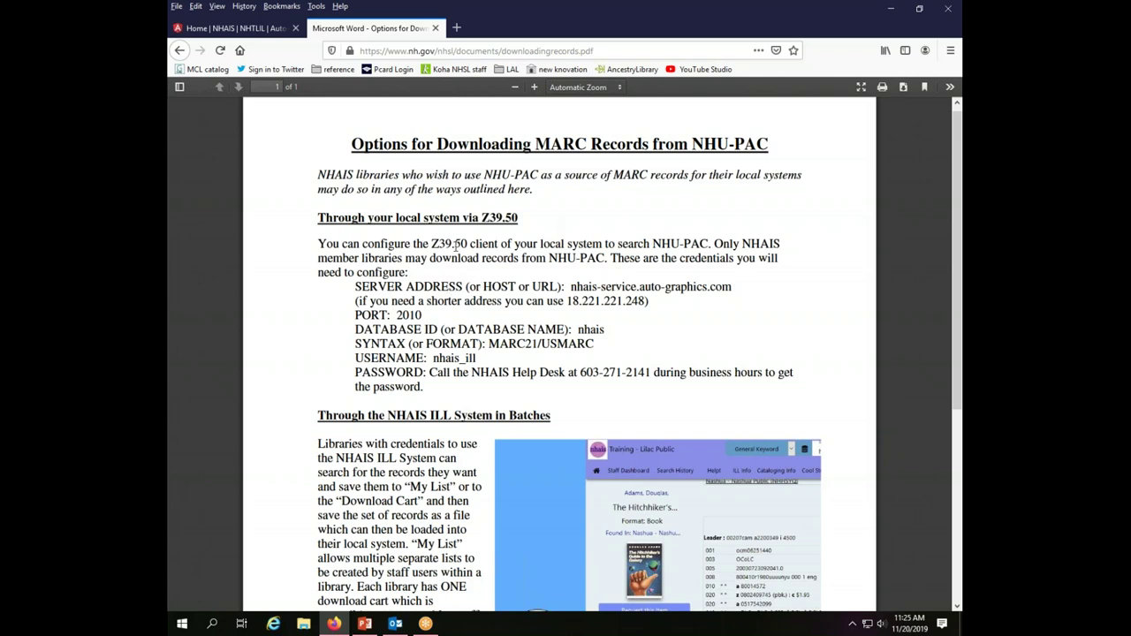
drag(430, 244, 500, 245)
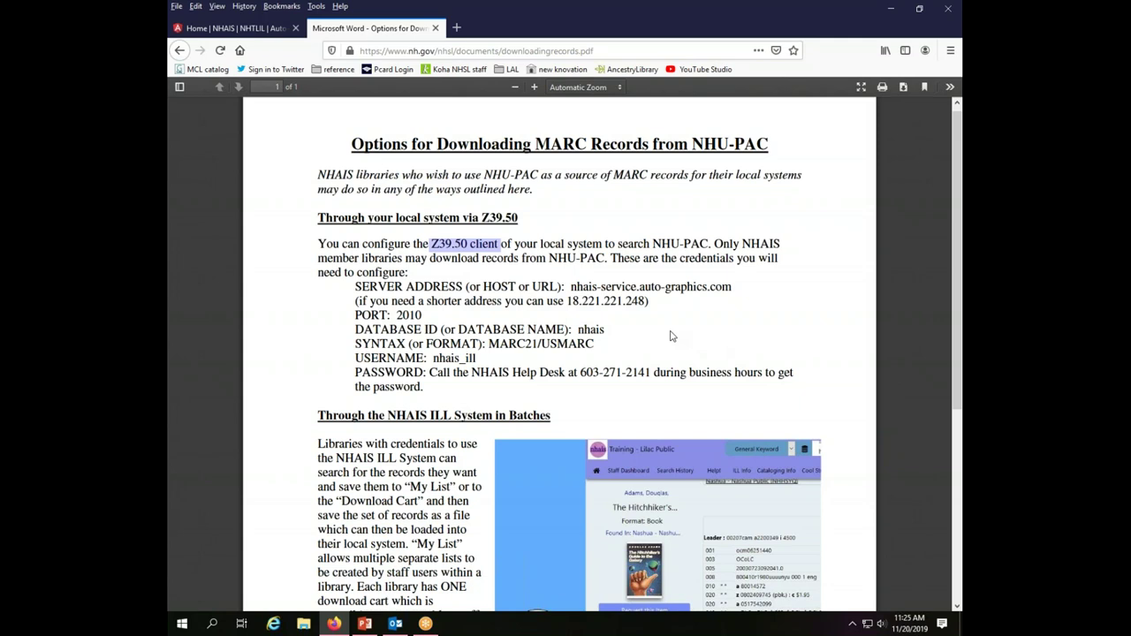
drag(581, 372, 639, 376)
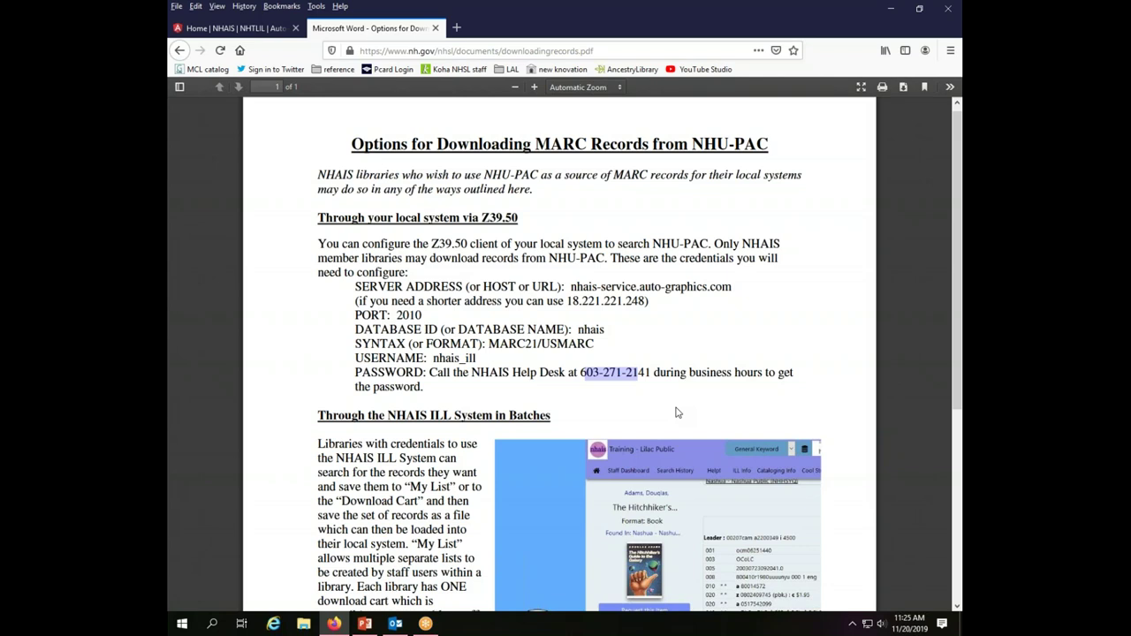
click(693, 344)
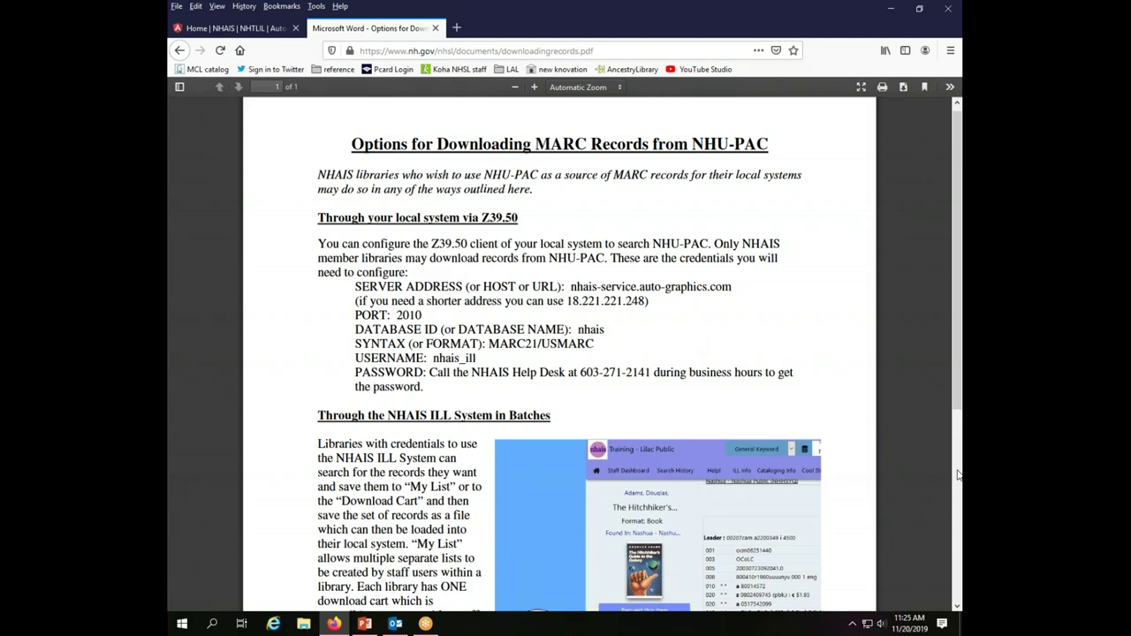
Step: Switch to the NHAIS system, open the account's favorite resources settings and look through the library catalogs list
key(ctrl+Tab)
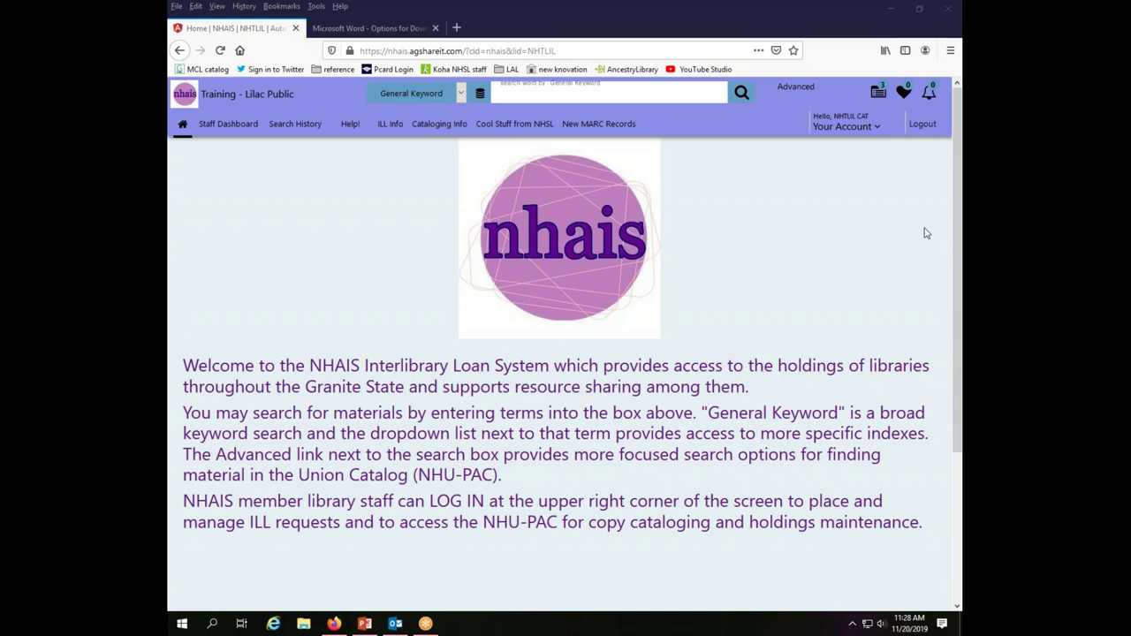
click(877, 131)
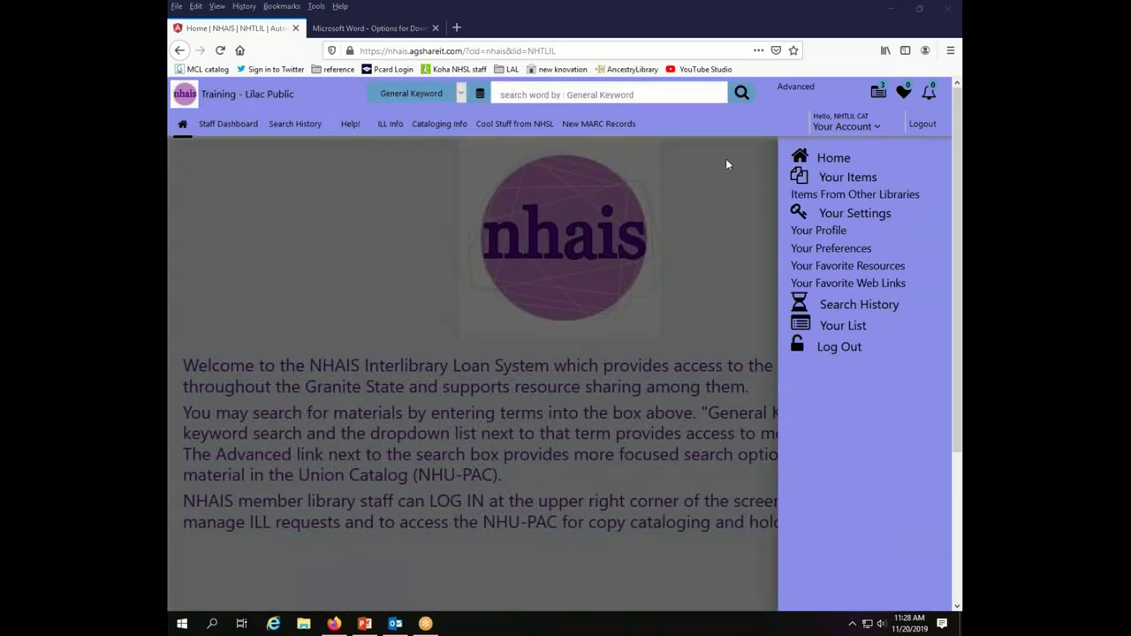
click(858, 270)
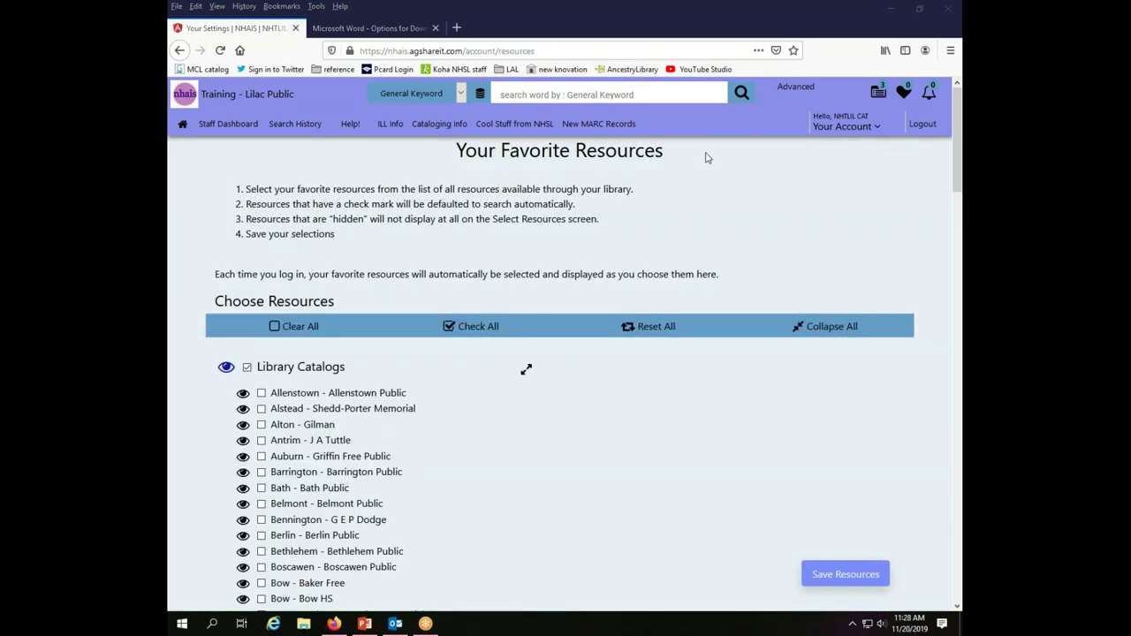
drag(956, 181, 924, 487)
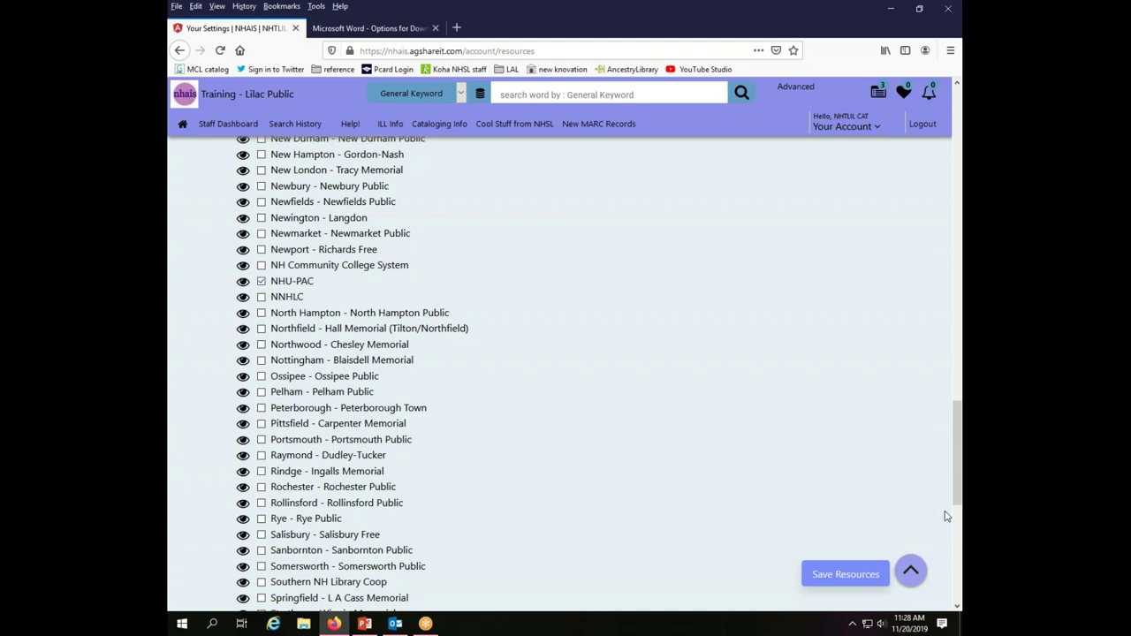
drag(957, 452, 961, 151)
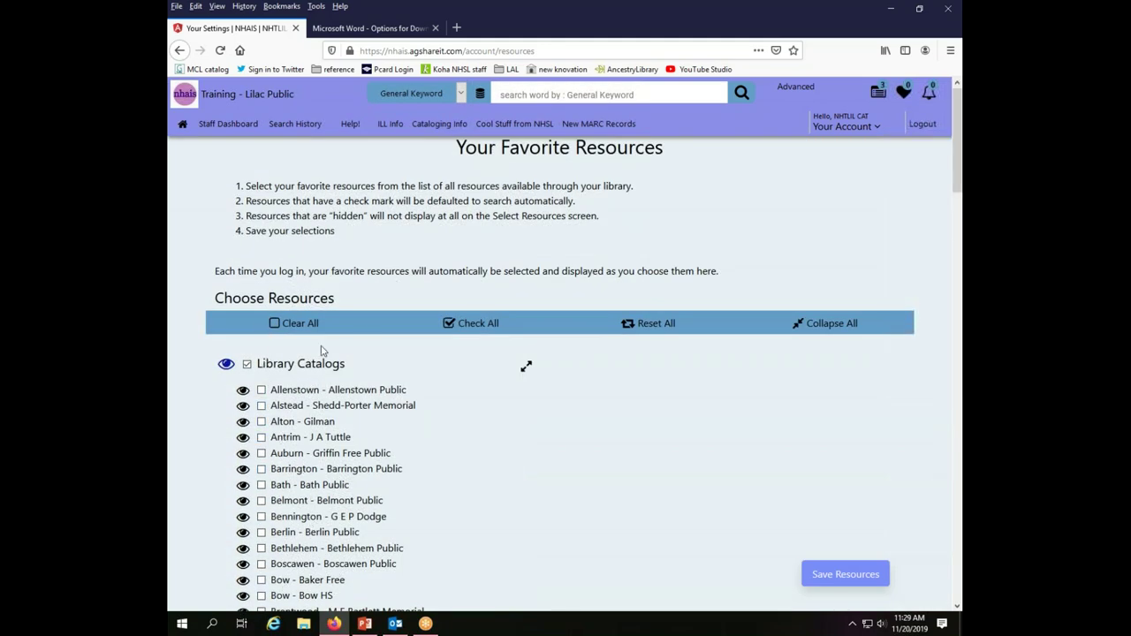
Step: Clear all favorite resources, select only NHU-PAC among the library catalogs, and save the selection
click(450, 324)
click(275, 324)
drag(960, 201, 927, 457)
click(261, 484)
click(835, 584)
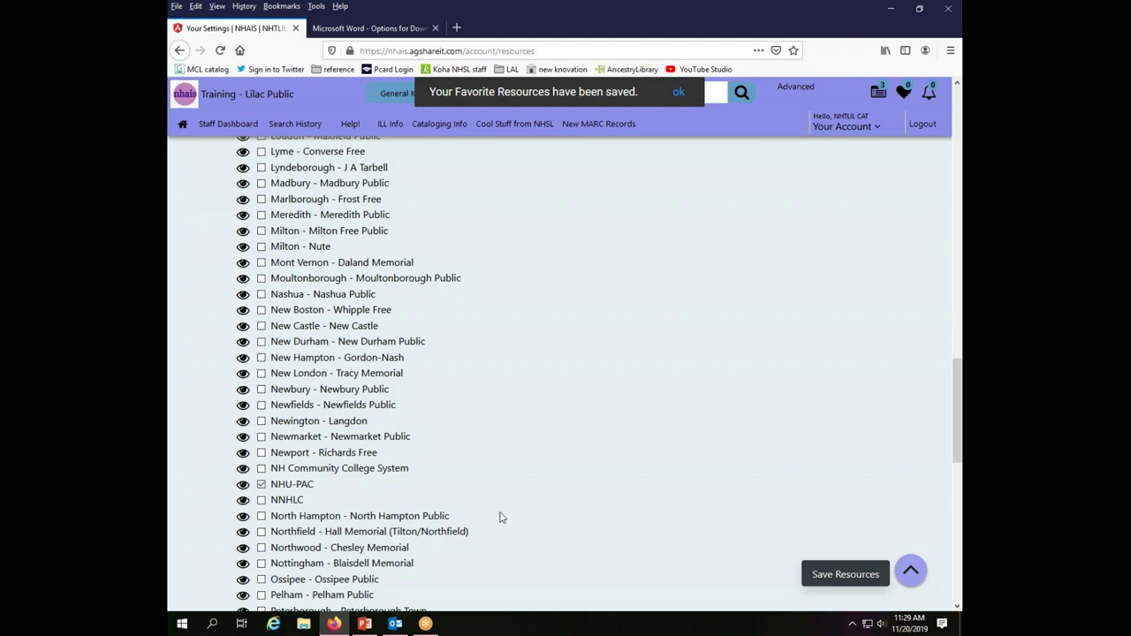
click(678, 93)
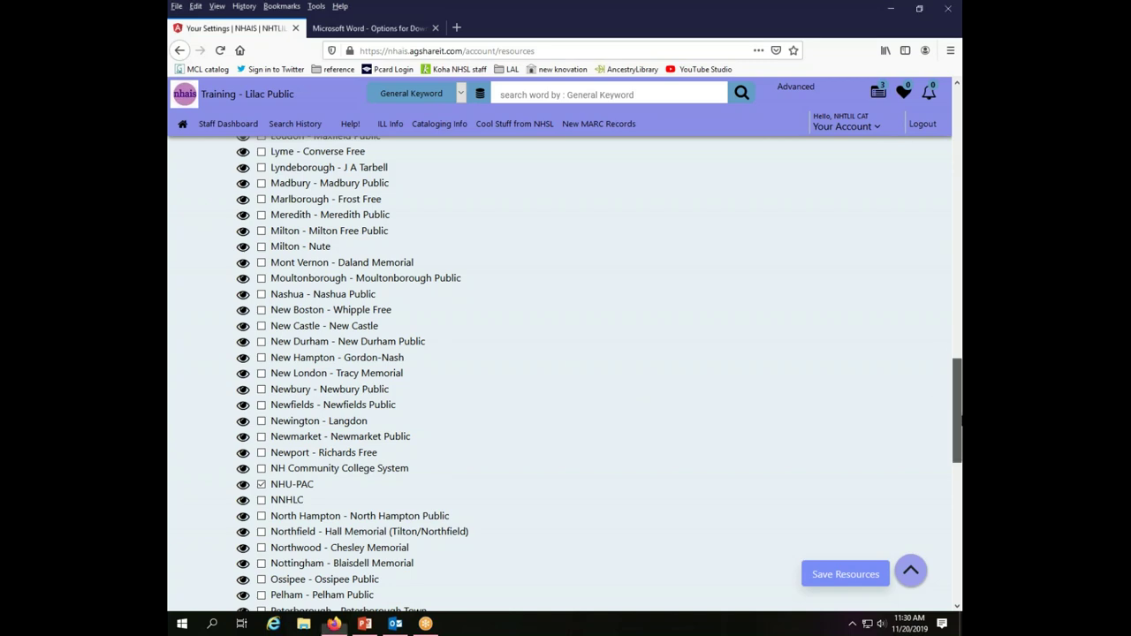
Step: Check which library catalogs are selected in the search resources list, then close the list
drag(957, 408, 957, 133)
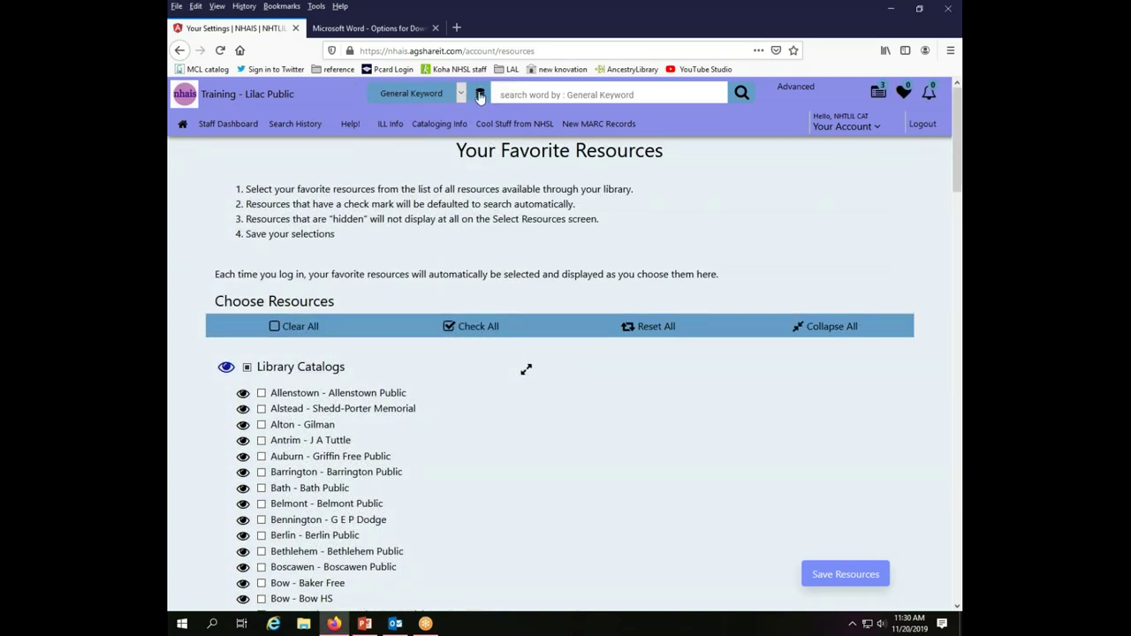
click(479, 95)
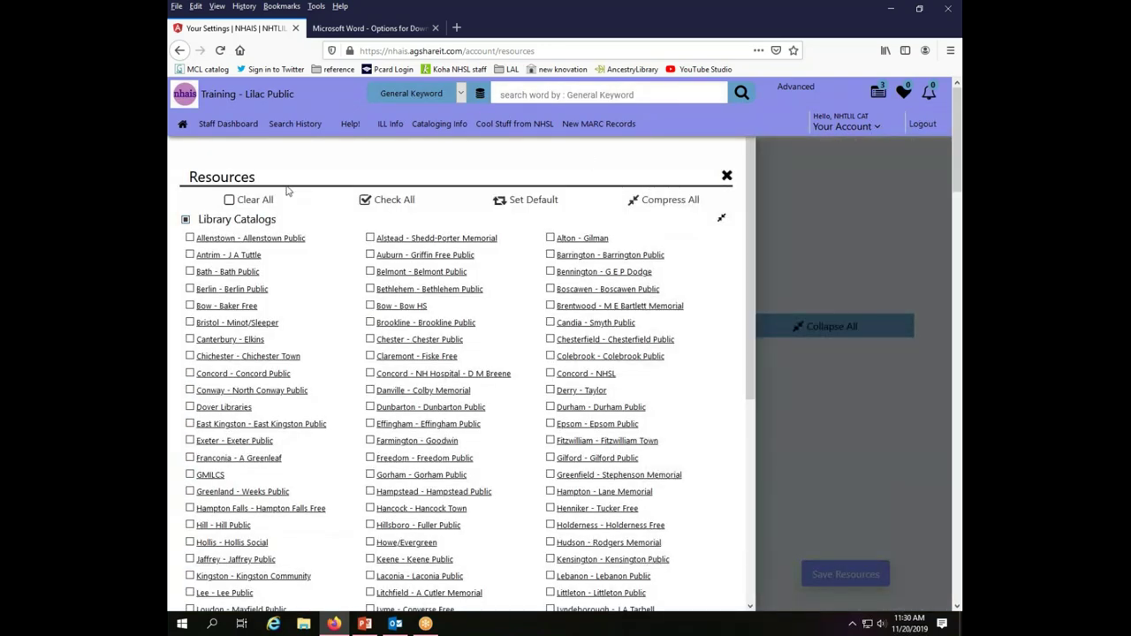
drag(750, 204, 732, 265)
click(726, 177)
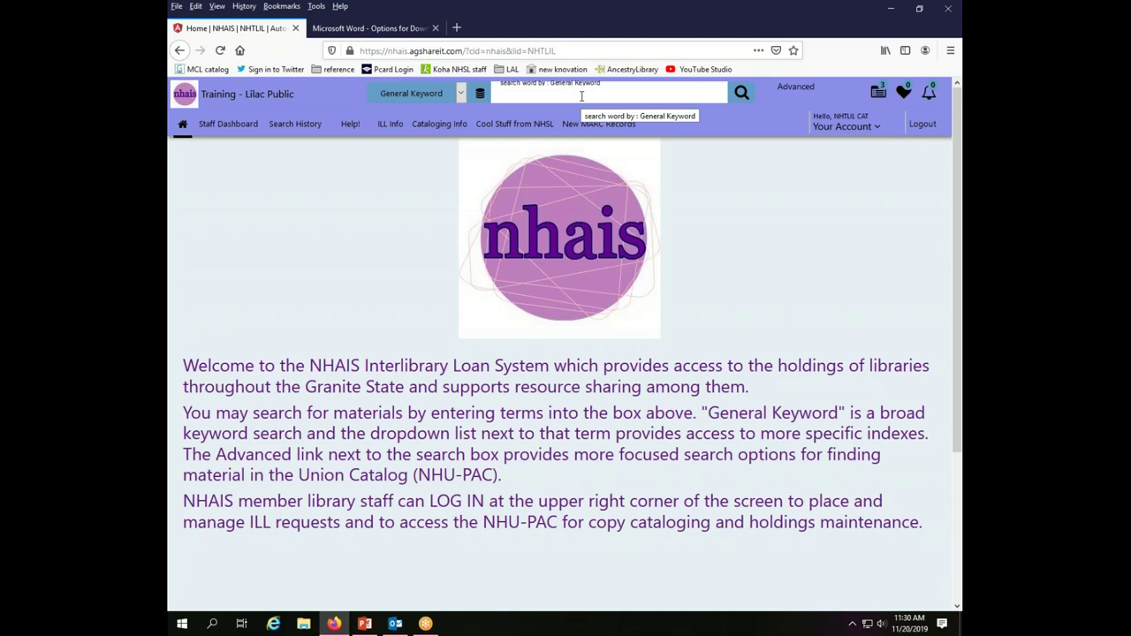
Step: Search the catalog by General Keyword for "gospel biff" and look over the results
text(god)
key(BackSpace)
text(spel b)
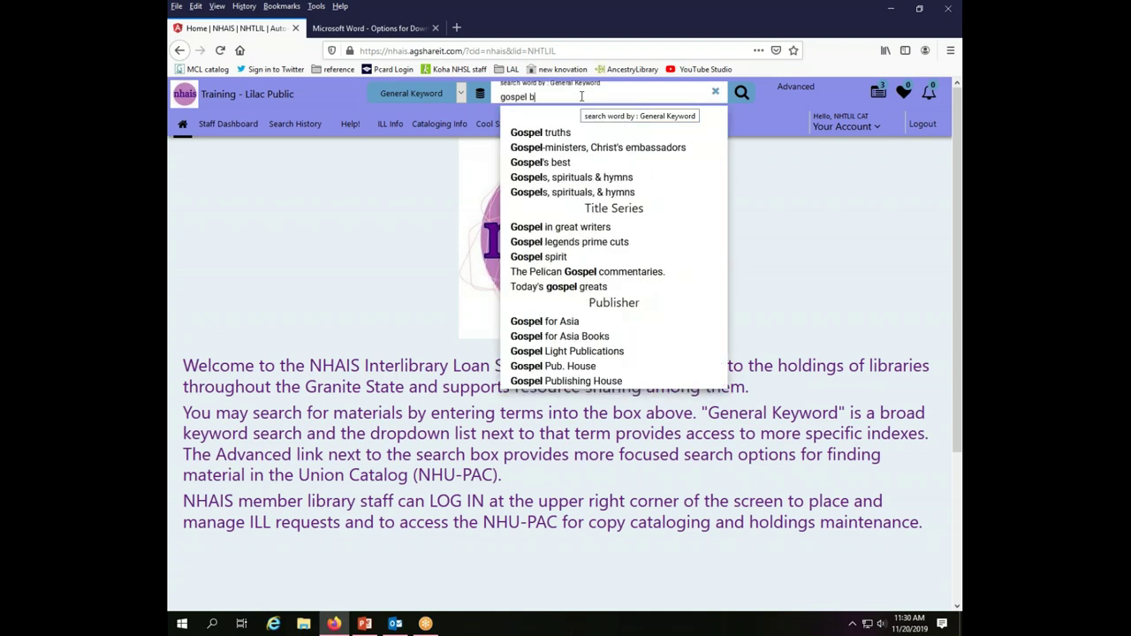
text(iff)
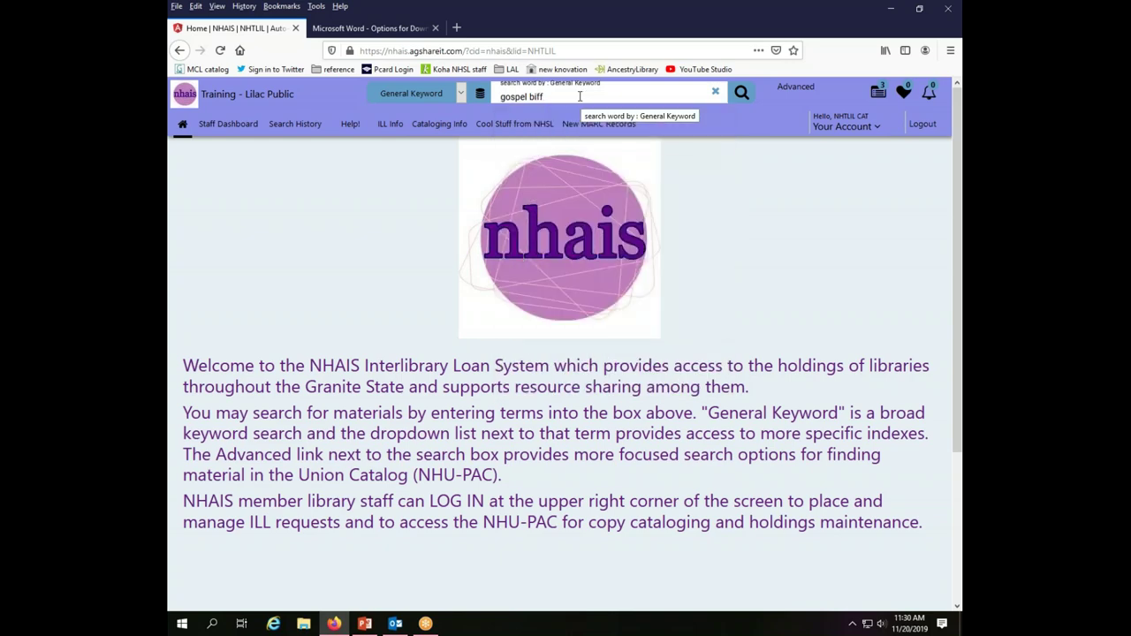
key(Return)
scroll(870, 292, down, 3)
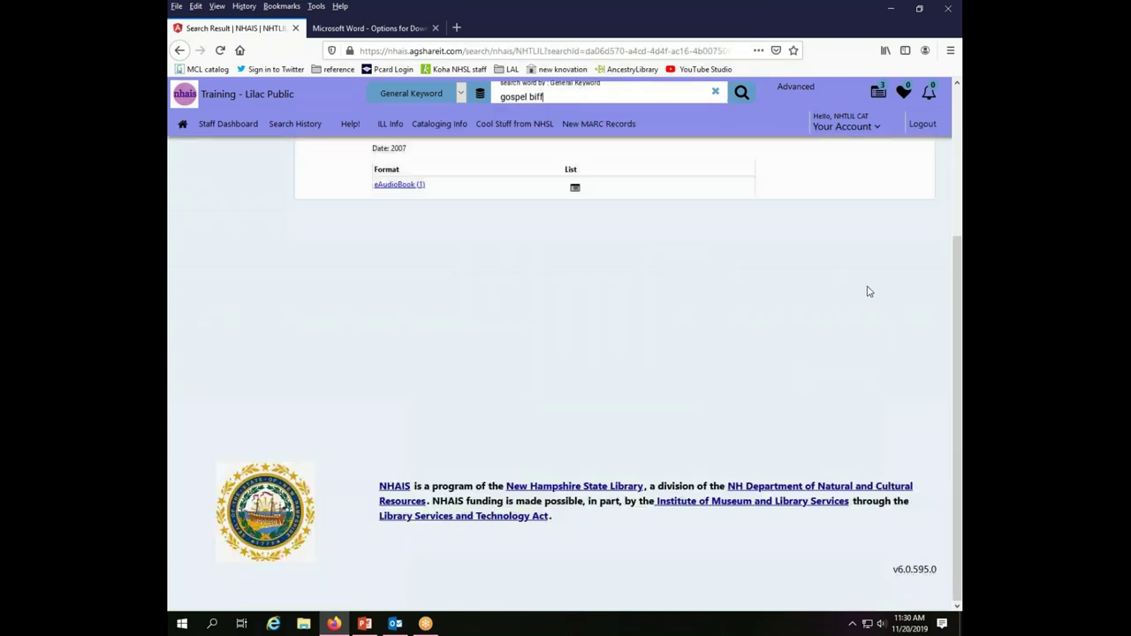
drag(955, 320, 954, 168)
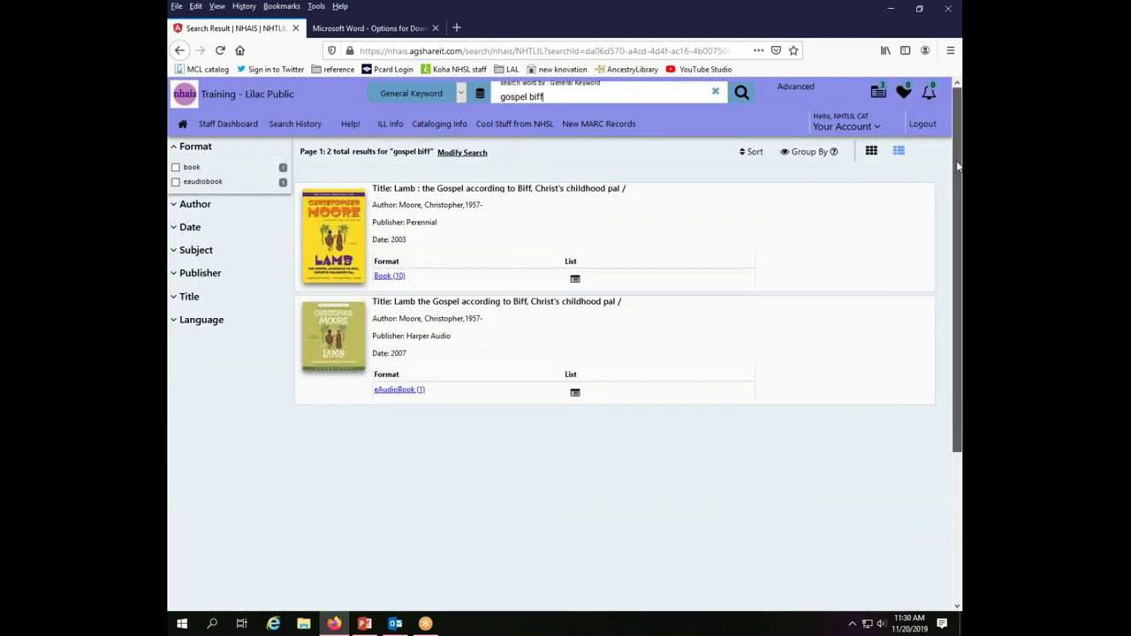
Step: Open the book record for Lamb and examine its details, holdings and MARC display
click(395, 277)
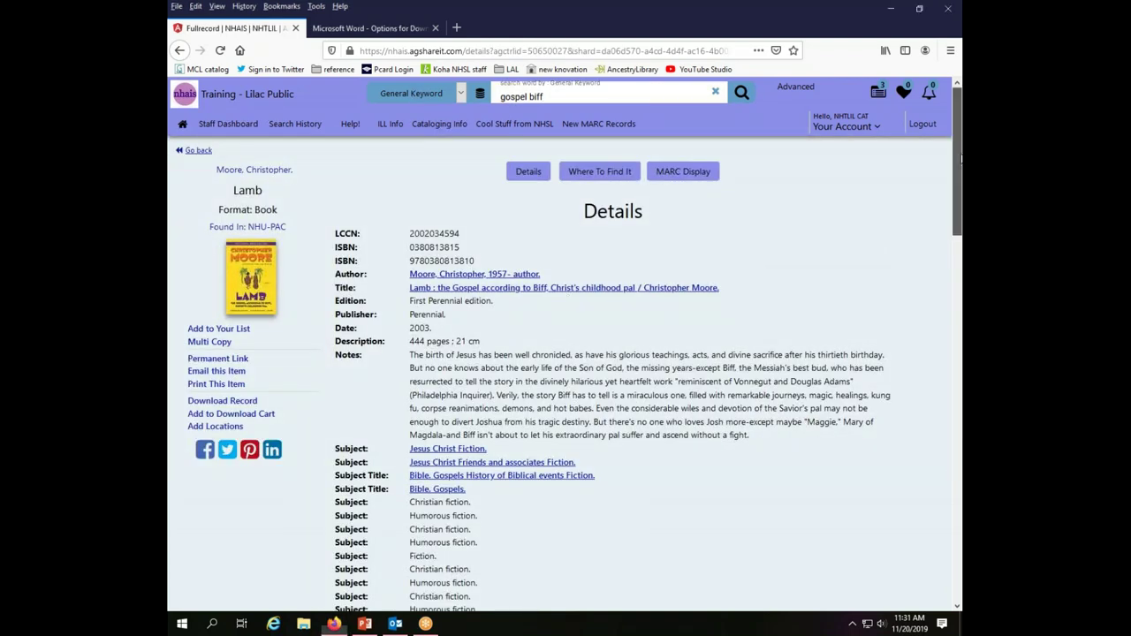
scroll(733, 217, down, 2)
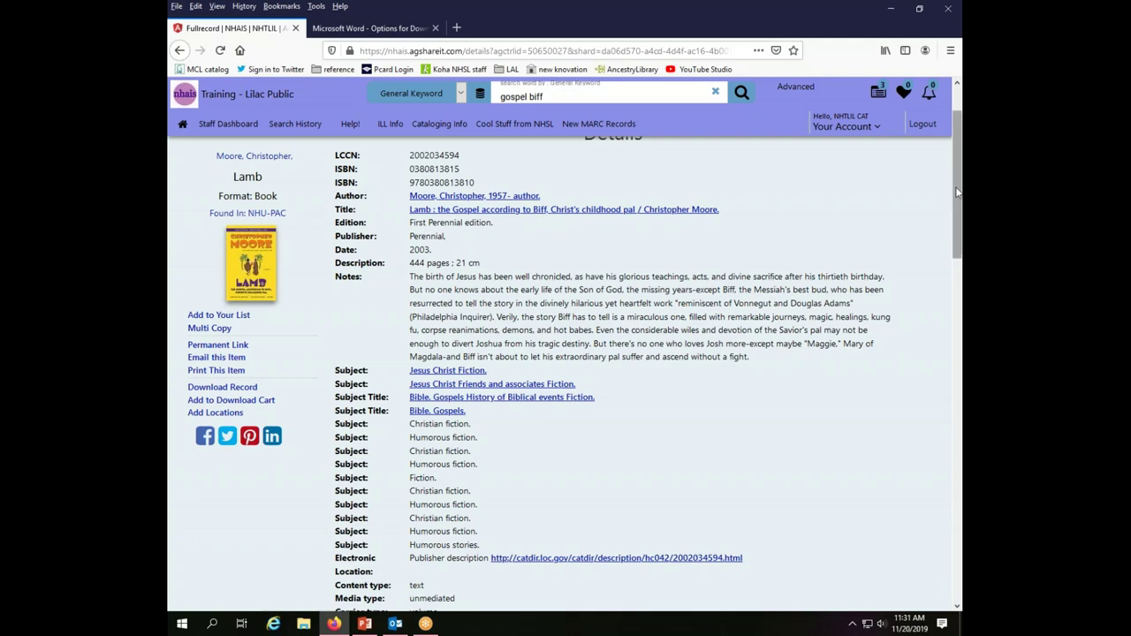
drag(953, 202, 946, 501)
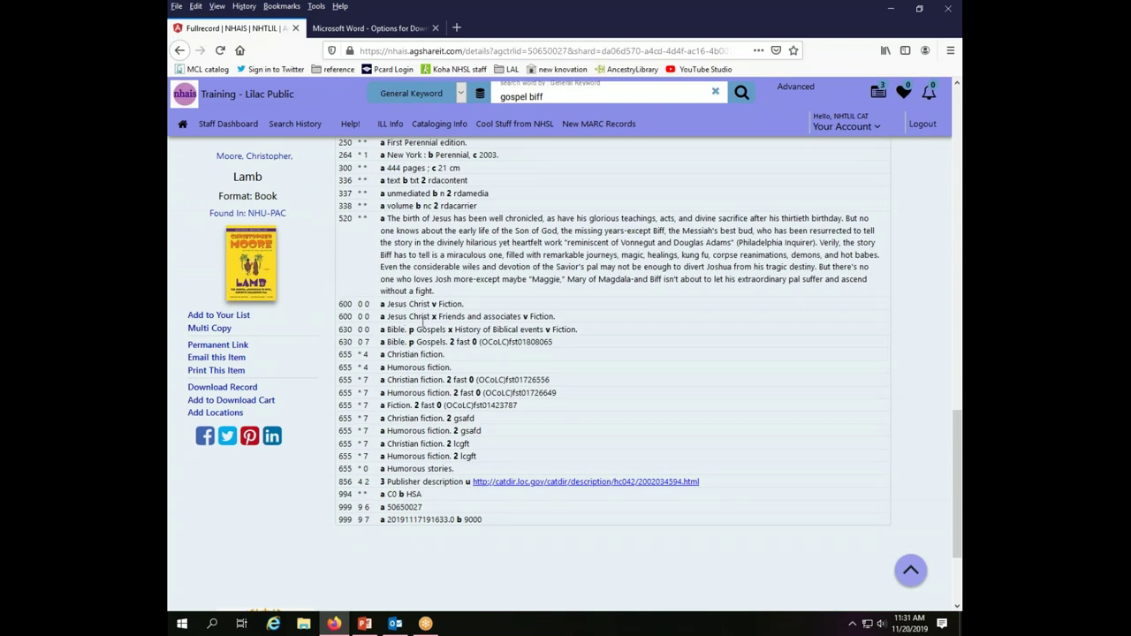
key(ctrl+a)
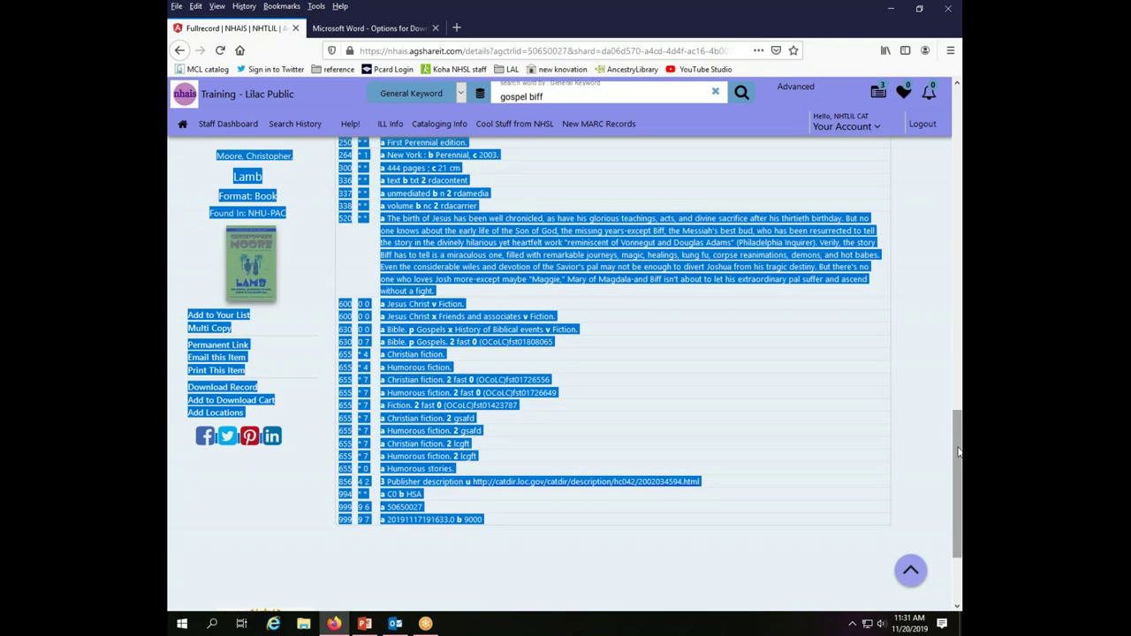
click(959, 453)
drag(959, 453, 957, 218)
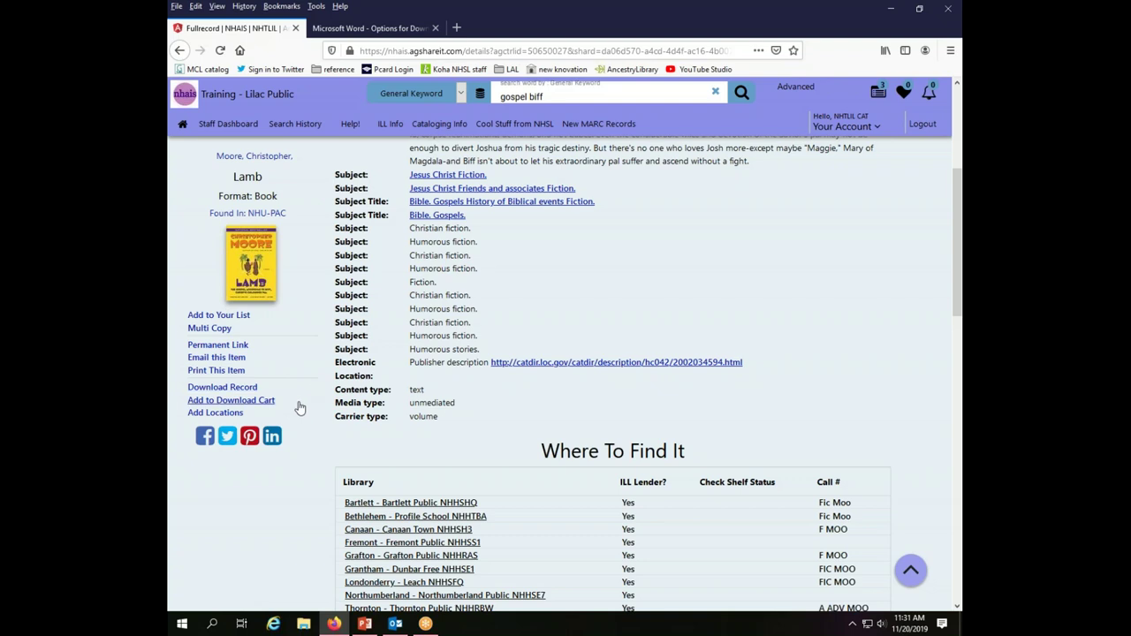
Step: Download the MARC record for Lamb and save it as "biff" in the Holdings Files folder
click(251, 389)
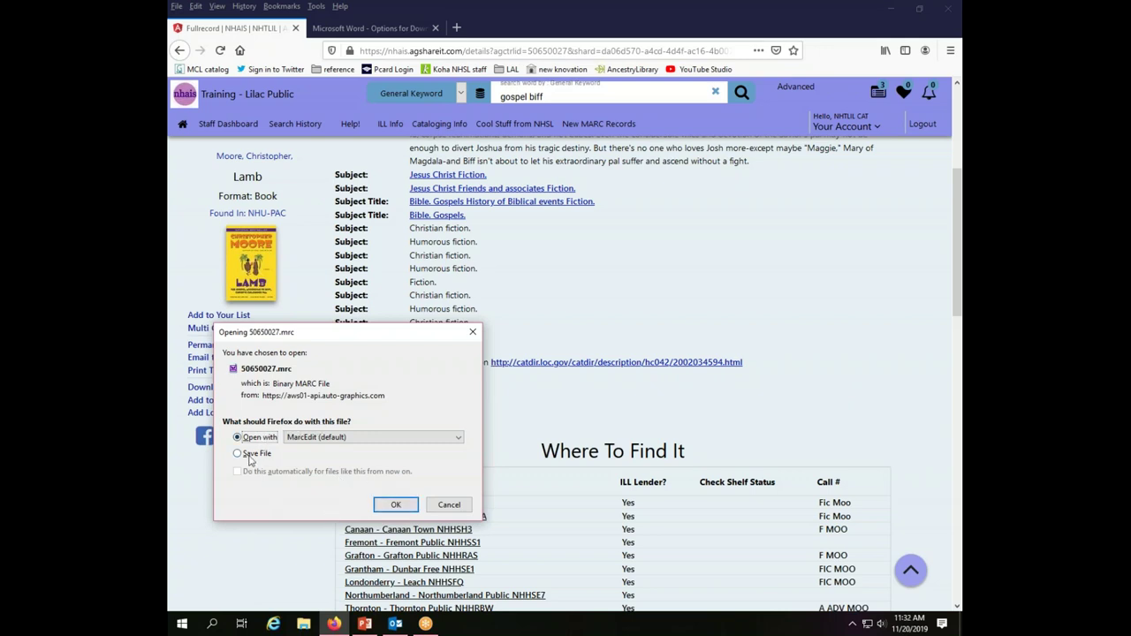
click(251, 456)
click(395, 506)
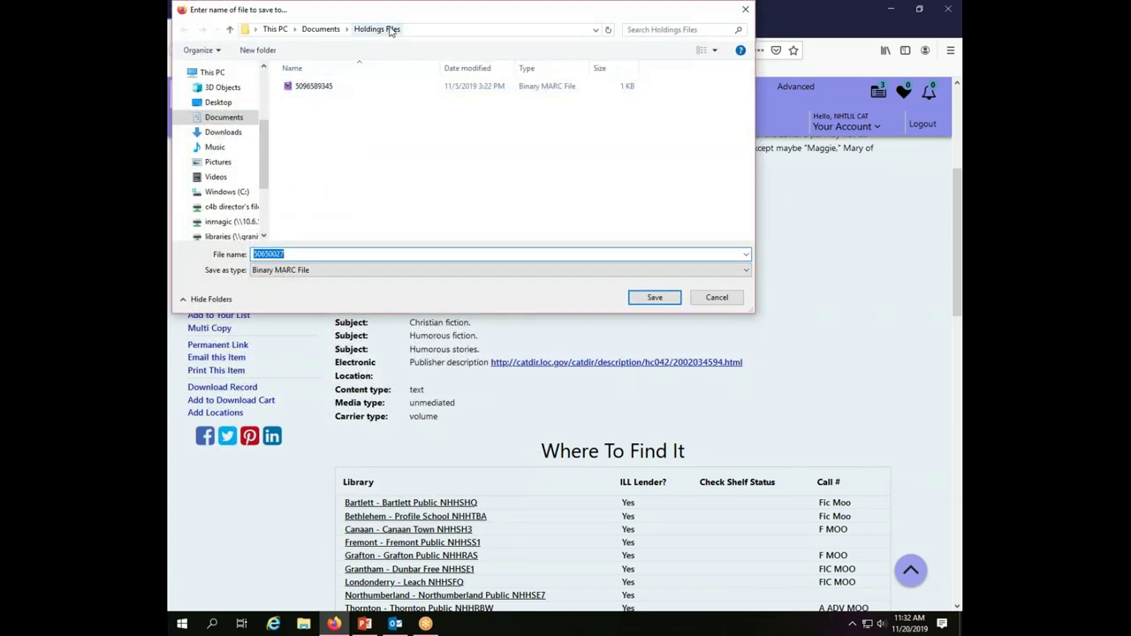
click(296, 254)
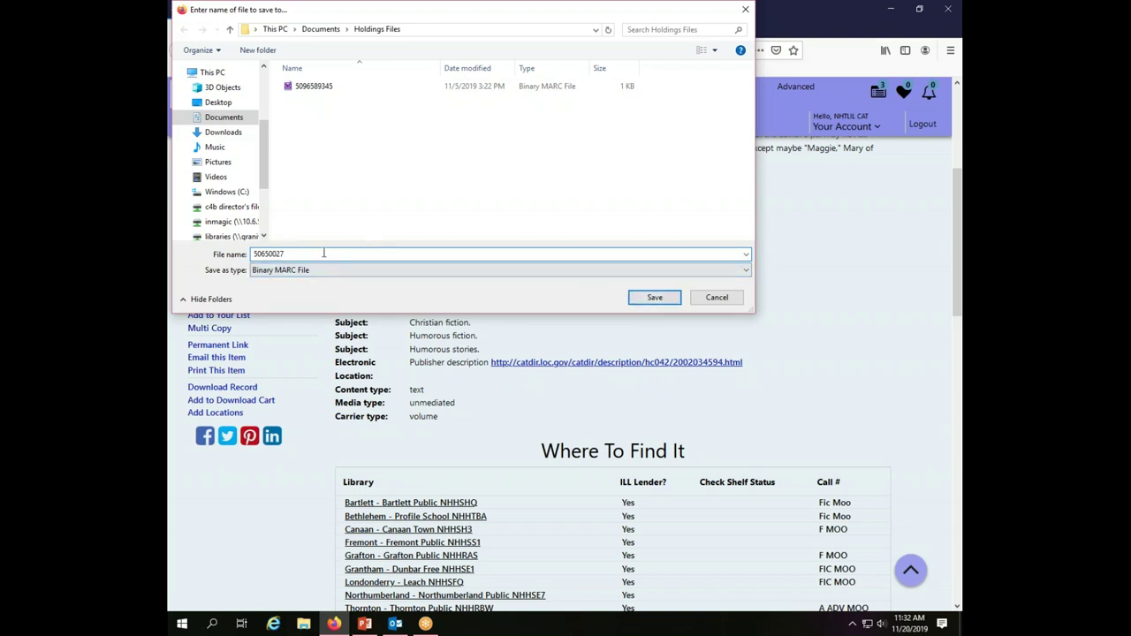
drag(323, 253, 223, 254)
text(biff)
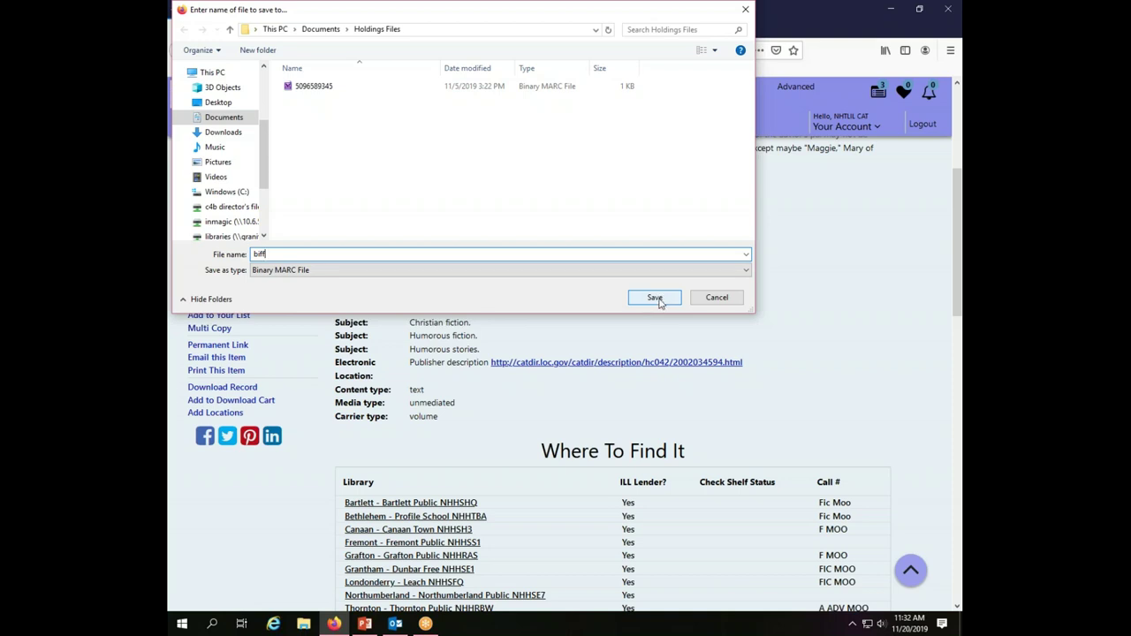
click(655, 298)
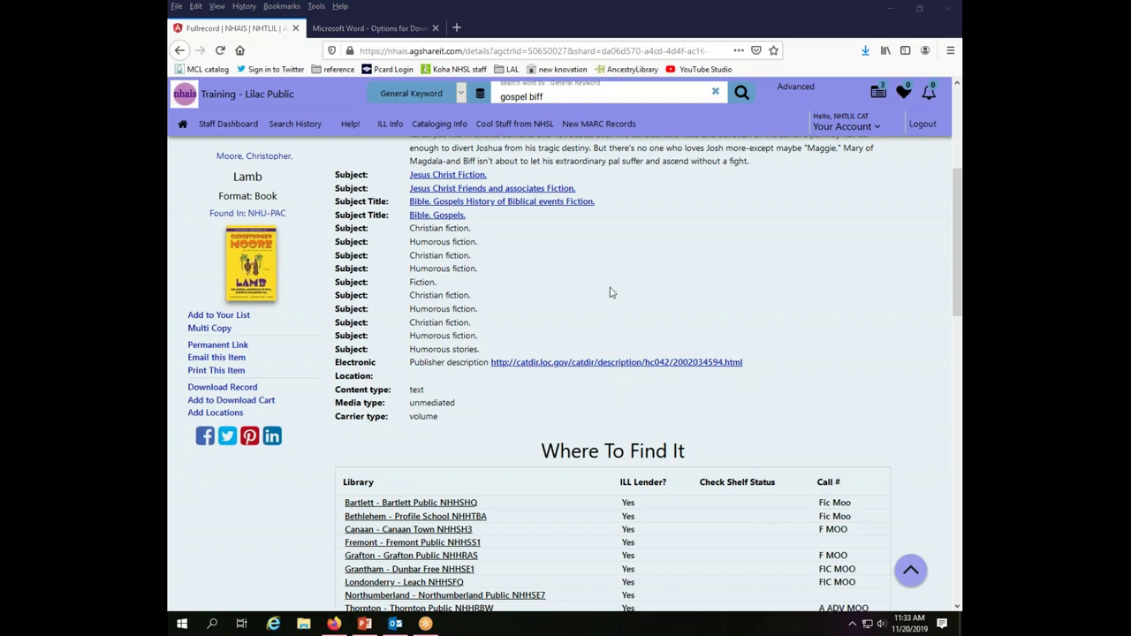
Step: Go back to the NHAIS training page to locate the "Using My List" staff video, then return to the NHAIS home page
drag(957, 240, 957, 156)
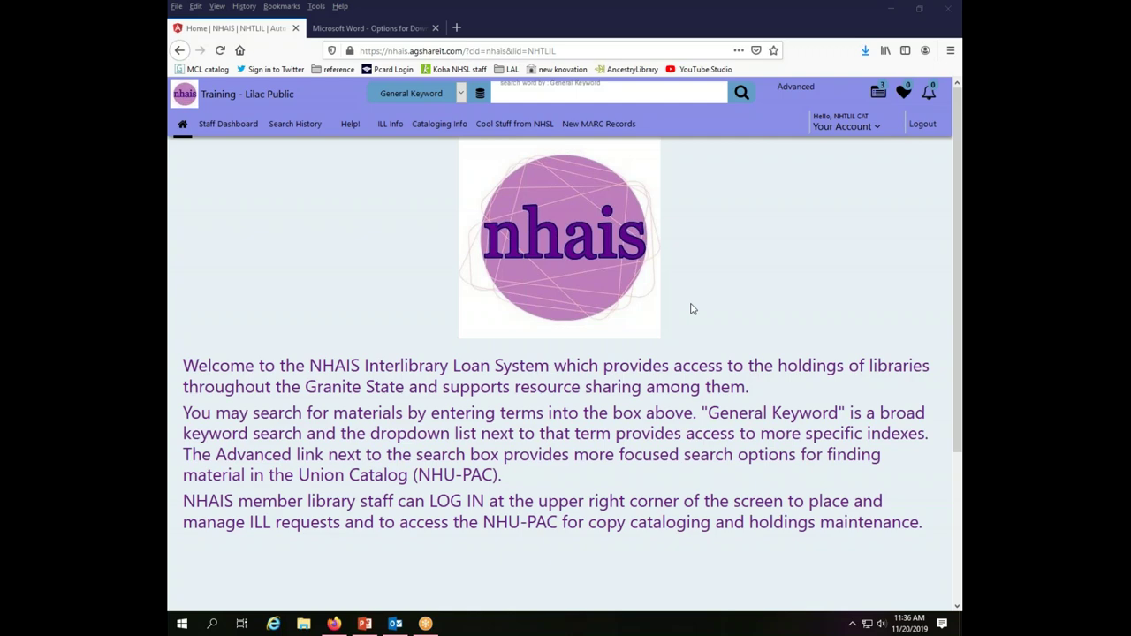
click(386, 31)
click(180, 50)
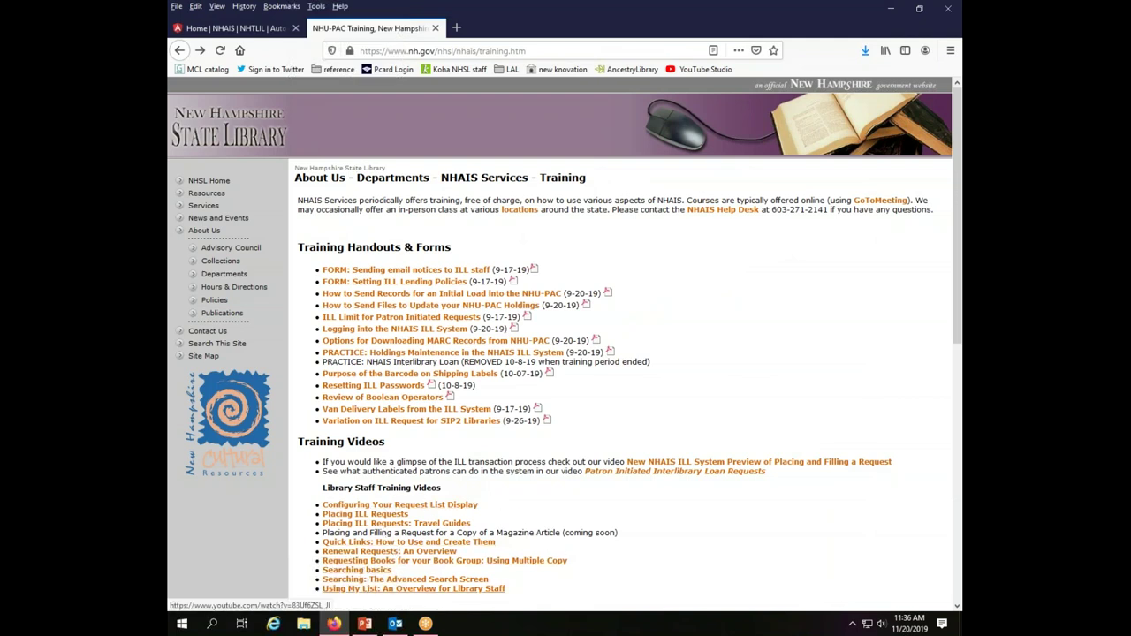
click(234, 28)
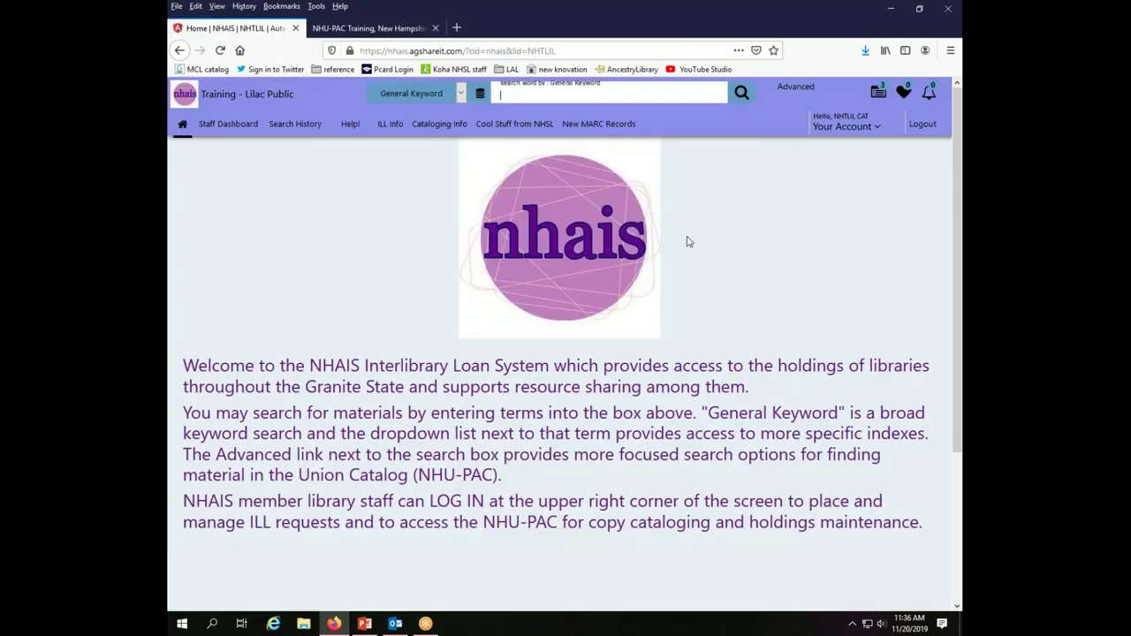
Step: Open the cataloging MR list in My List, select all of its records and review the selected titles
click(880, 91)
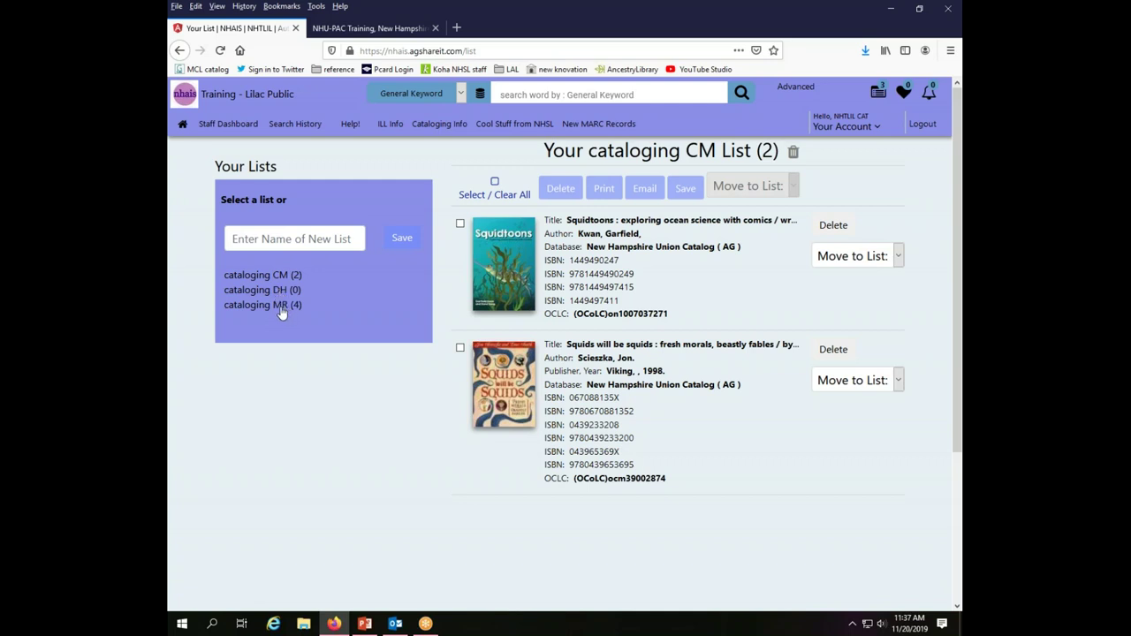
click(281, 313)
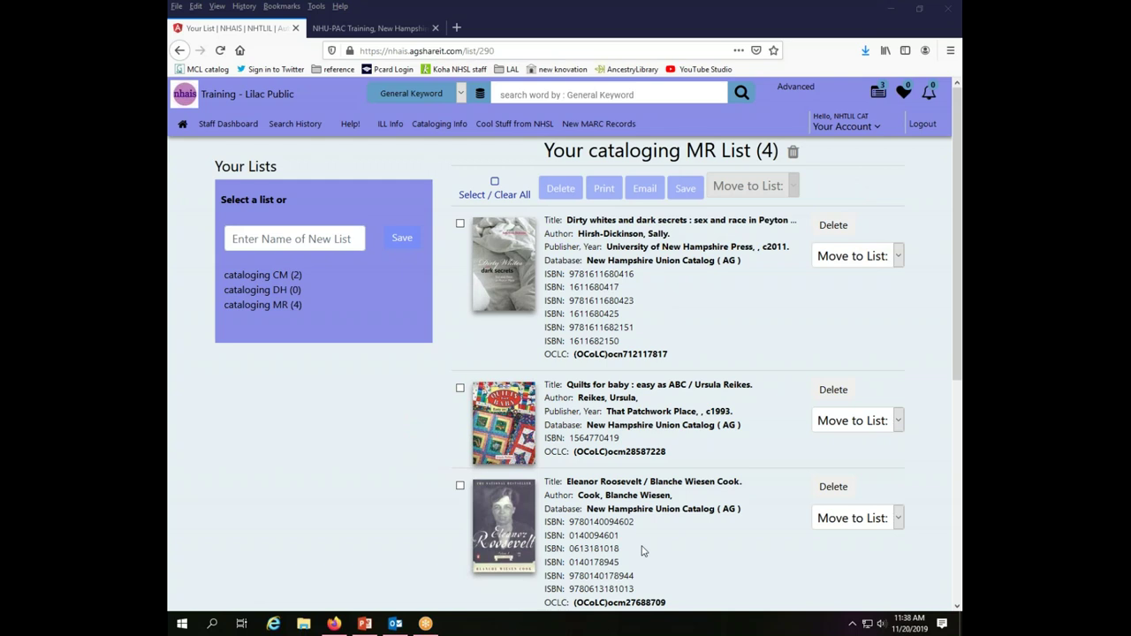
click(495, 183)
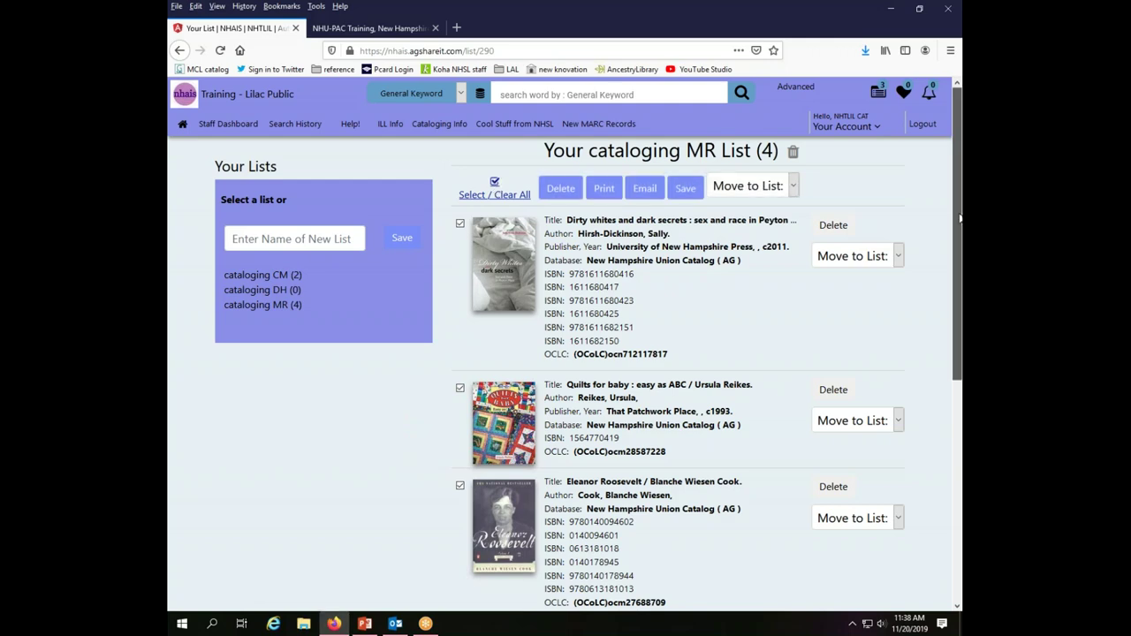
scroll(949, 239, down, 1)
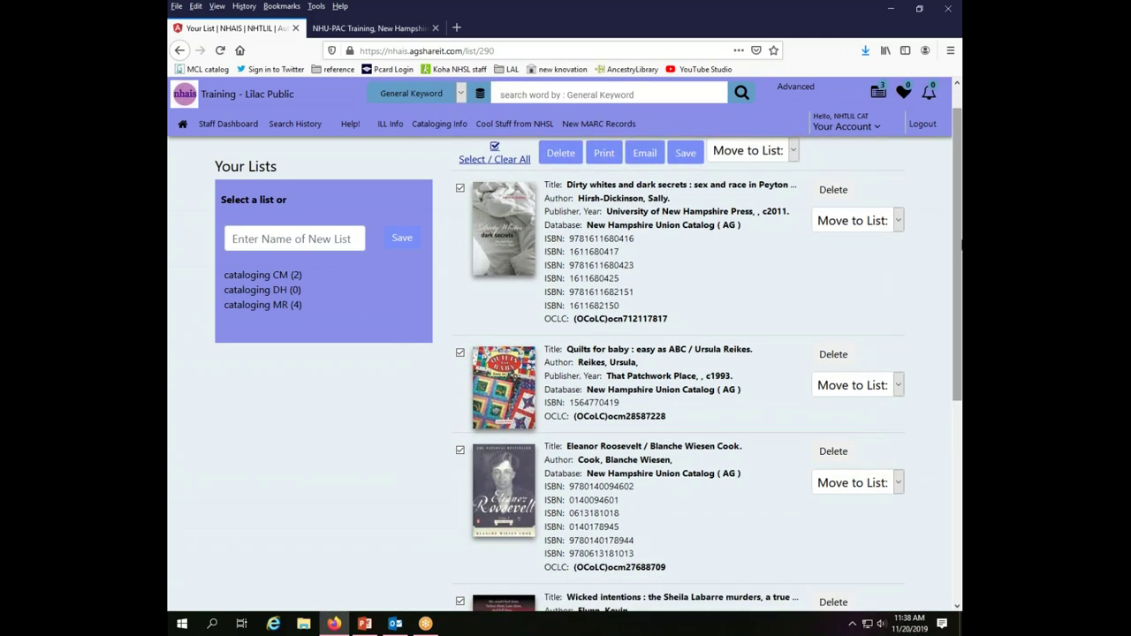
scroll(960, 244, down, 2)
scroll(960, 244, down, 4)
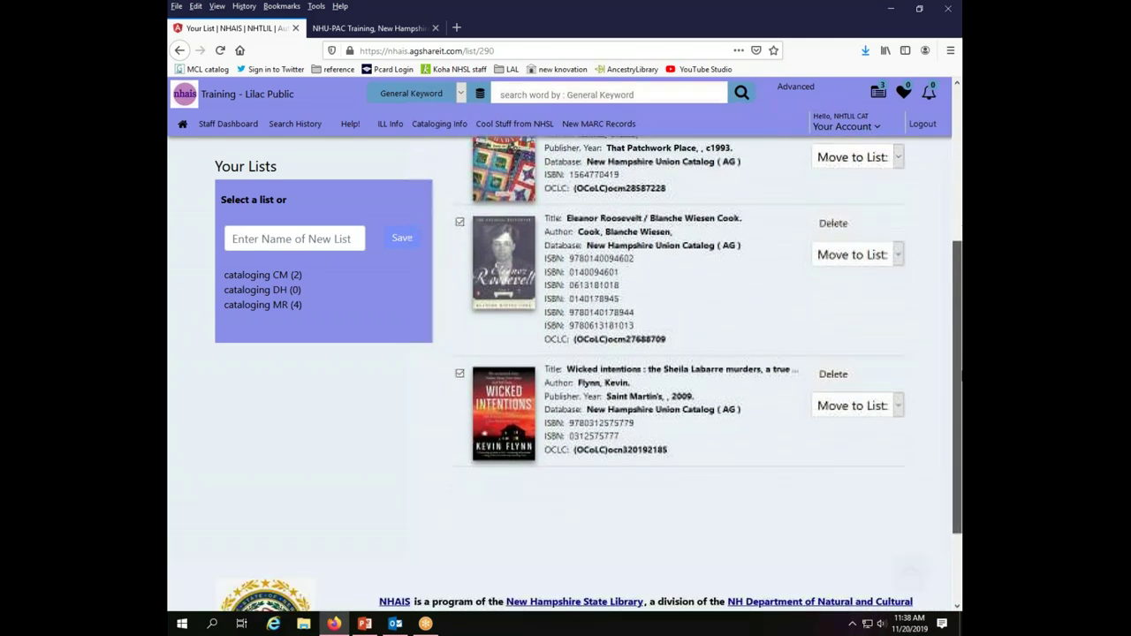
scroll(959, 417, down, 1)
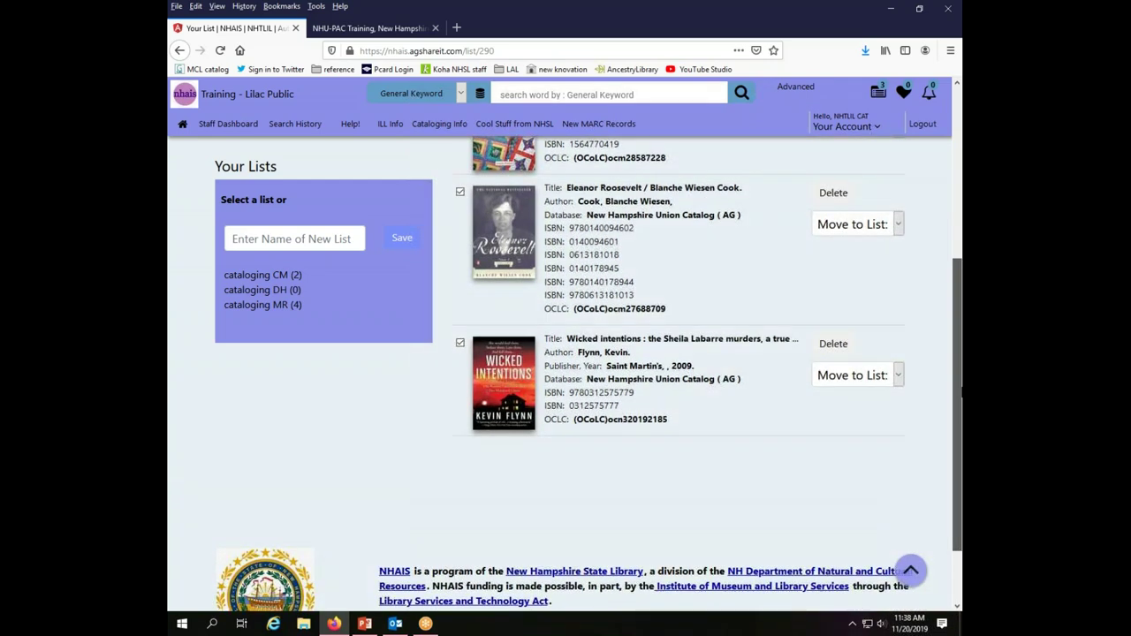
scroll(960, 418, down, 1)
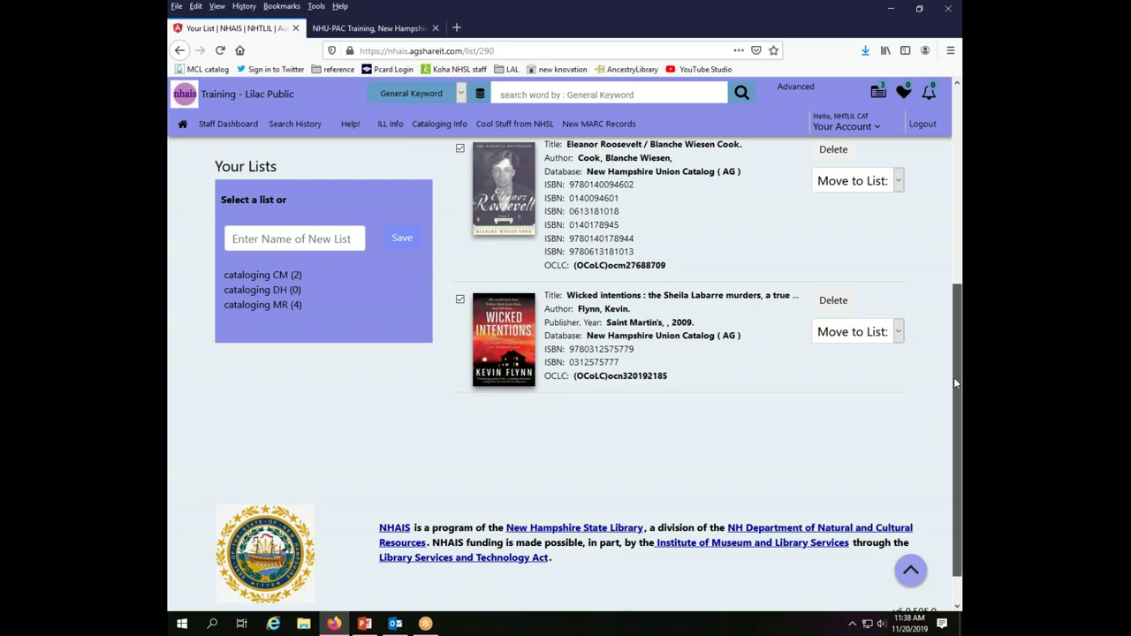
drag(953, 377, 961, 198)
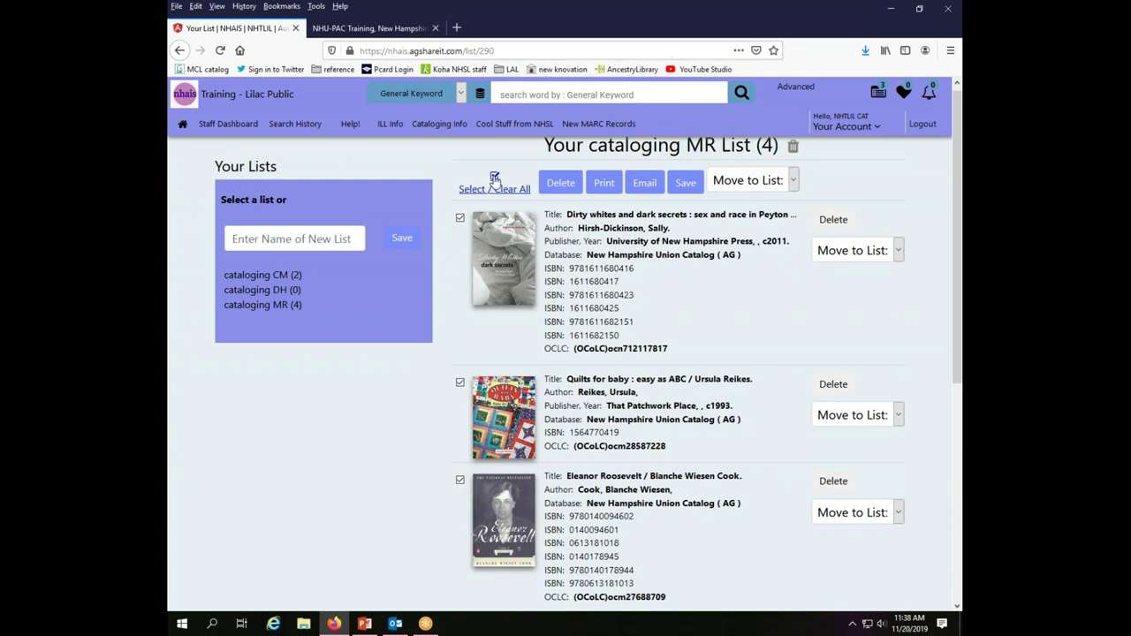
Step: Export the selected records as a MARC Download and save the file as cataloging_MR_20191120 in the Holdings Files folder
click(687, 186)
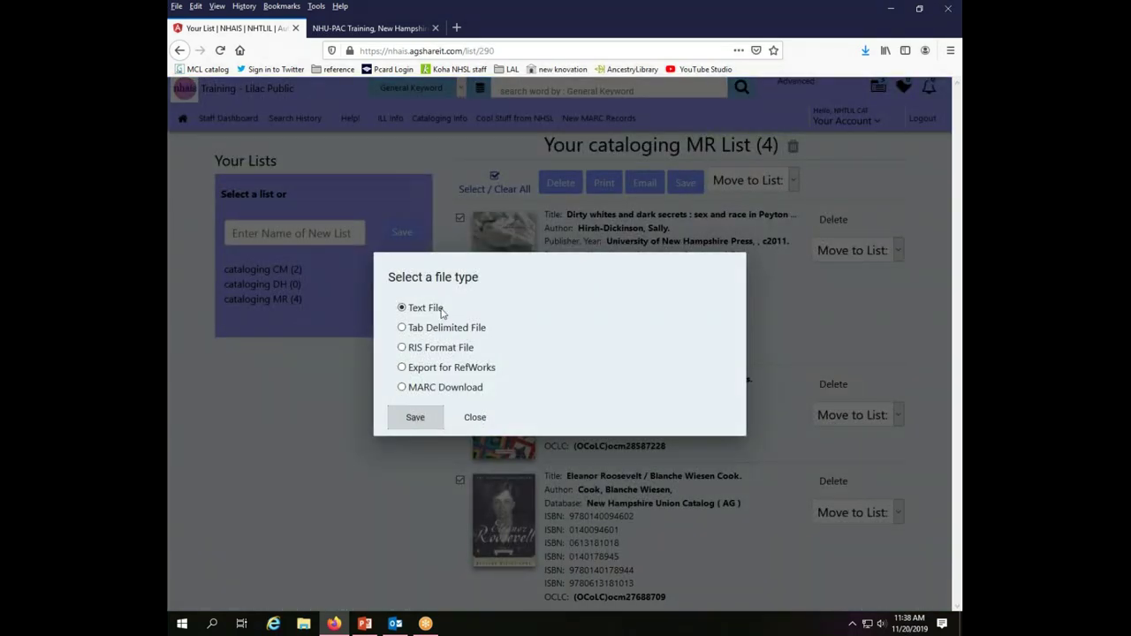
click(402, 388)
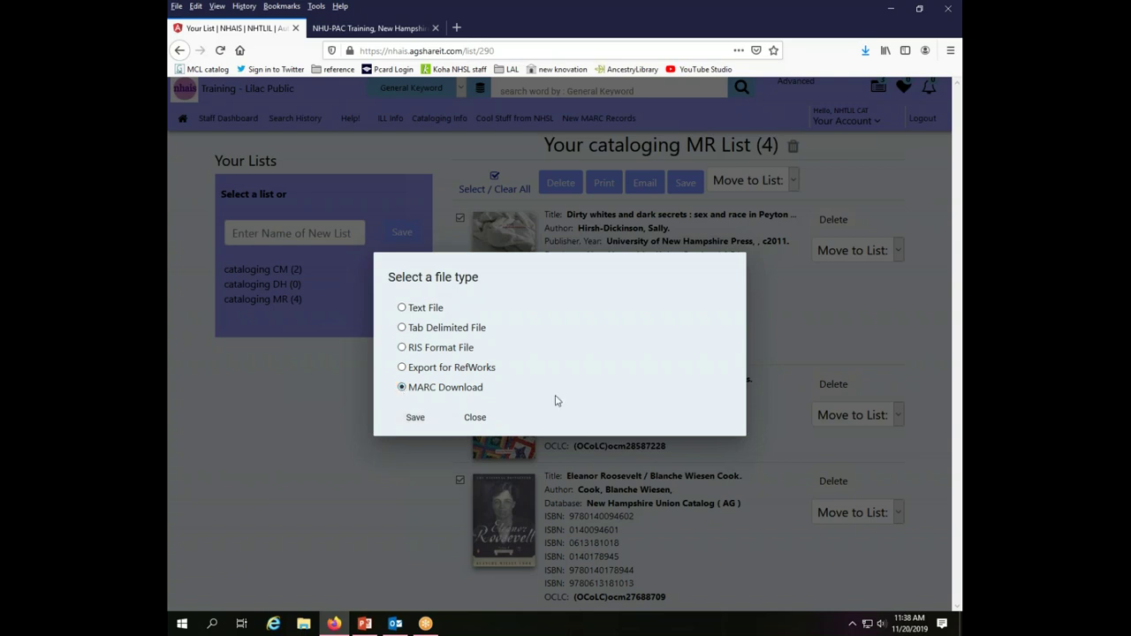
click(421, 422)
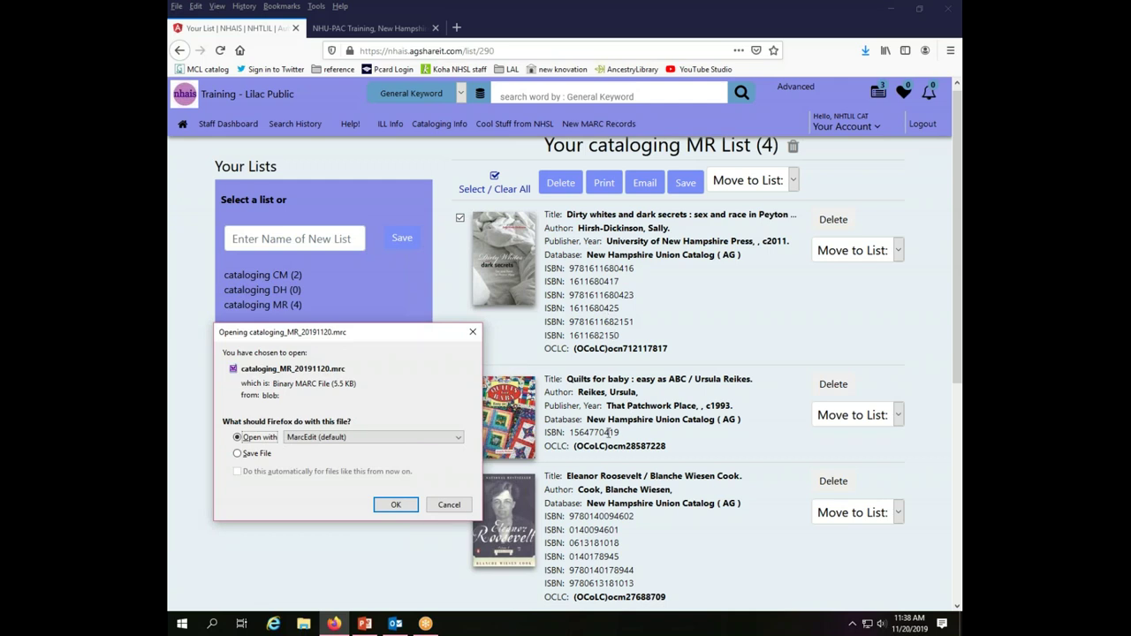
click(238, 454)
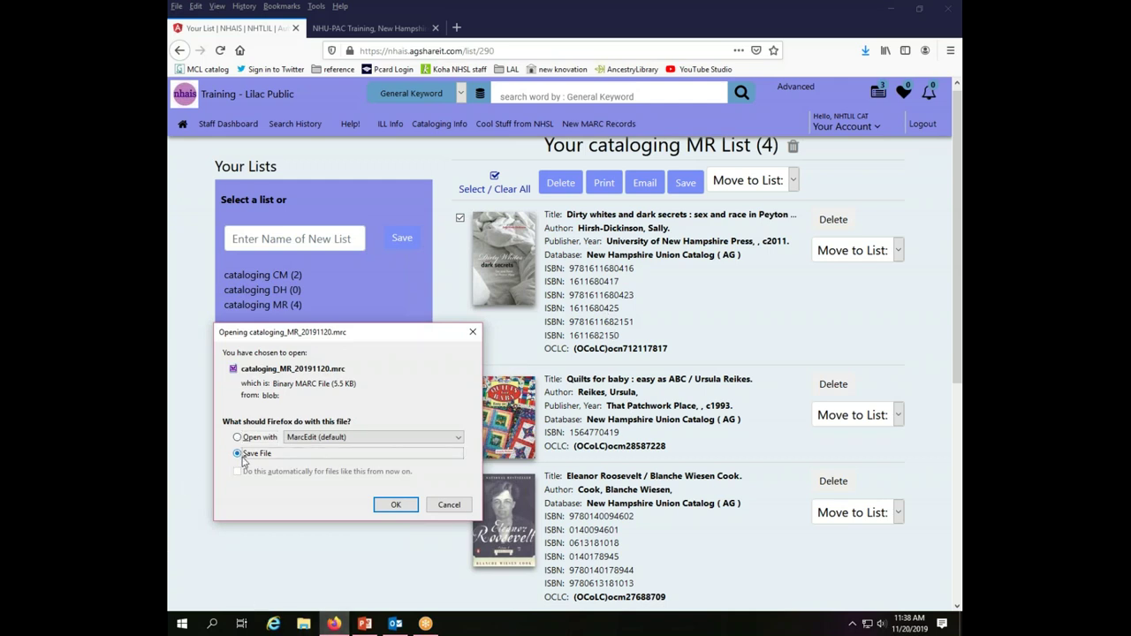
click(404, 510)
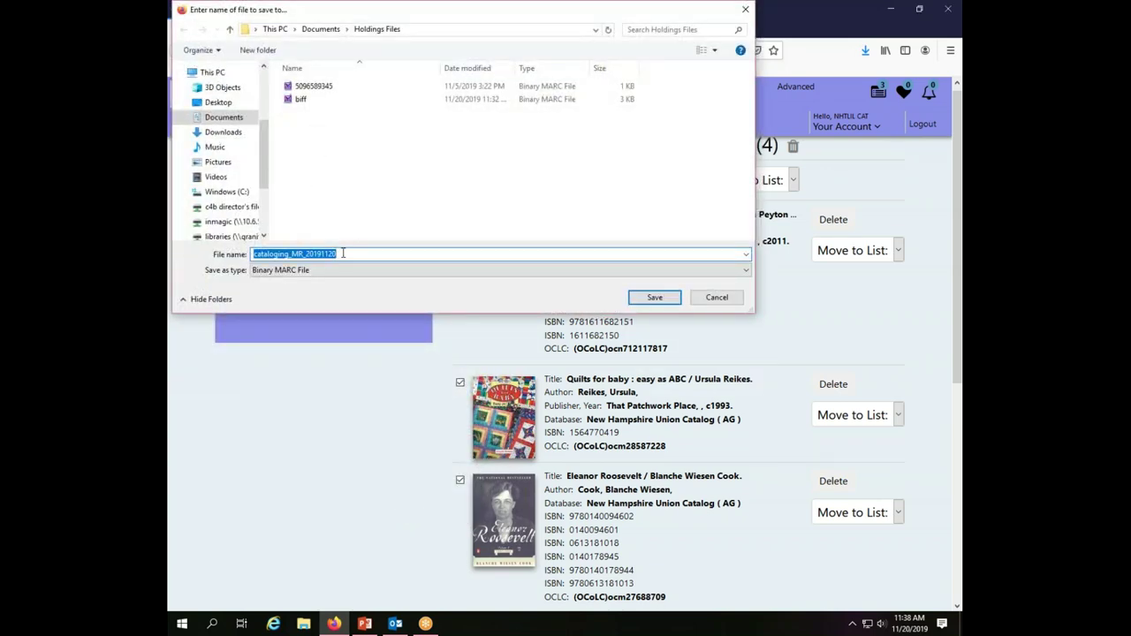
drag(343, 255, 232, 254)
drag(348, 253, 307, 254)
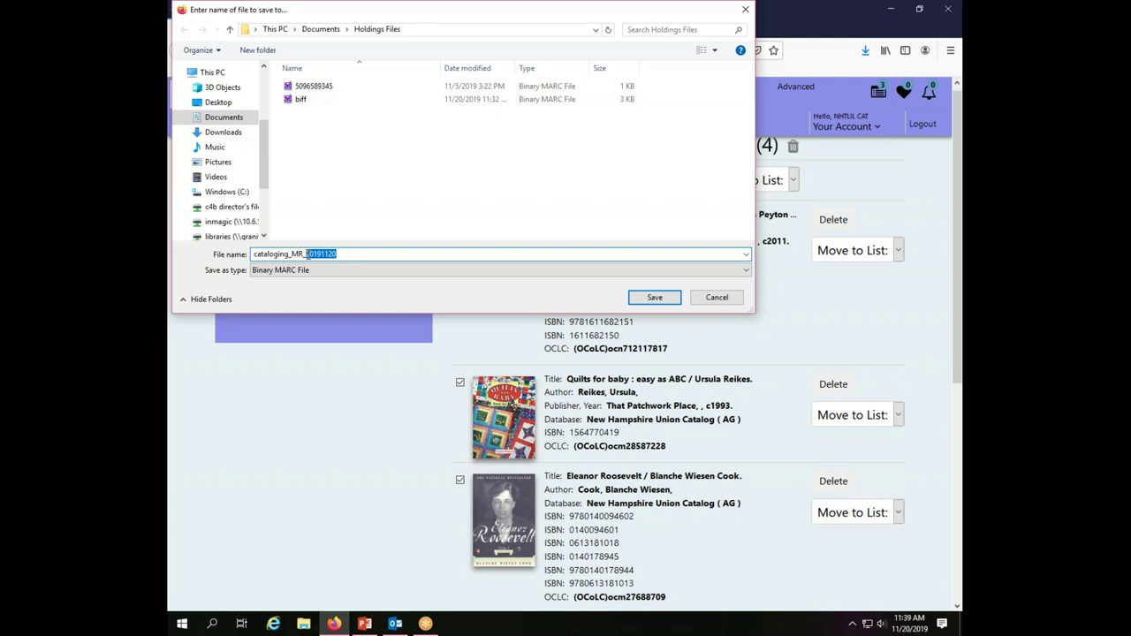
click(361, 255)
click(655, 298)
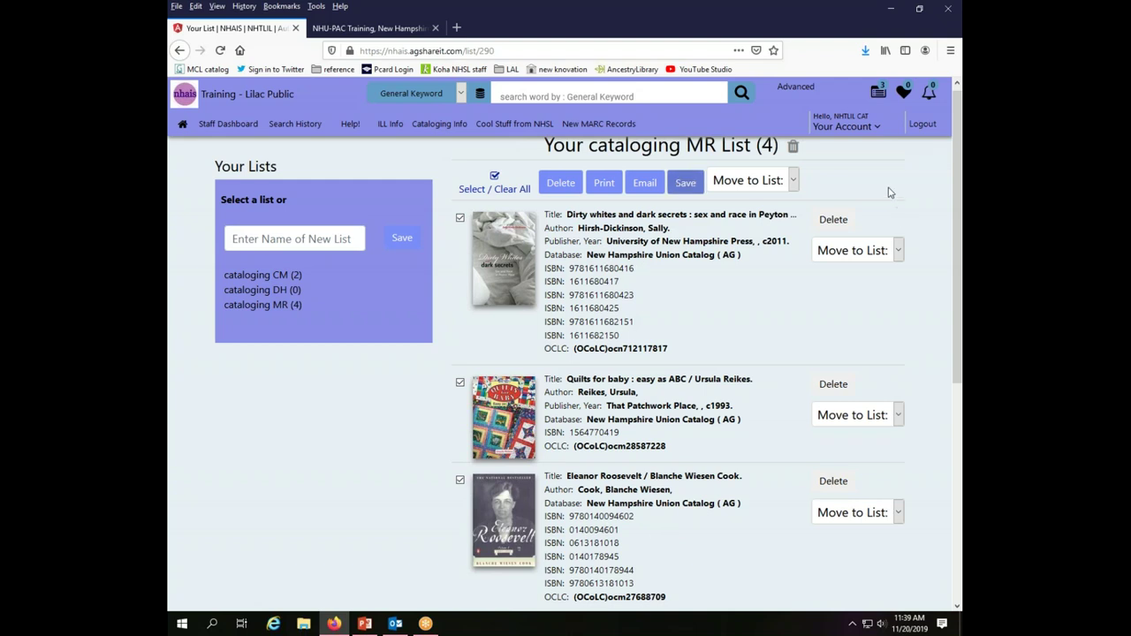
Step: Deselect Quilts for baby, Eleanor Roosevelt and Wicked intentions, leaving only Dirty whites and dark secrets selected
click(648, 188)
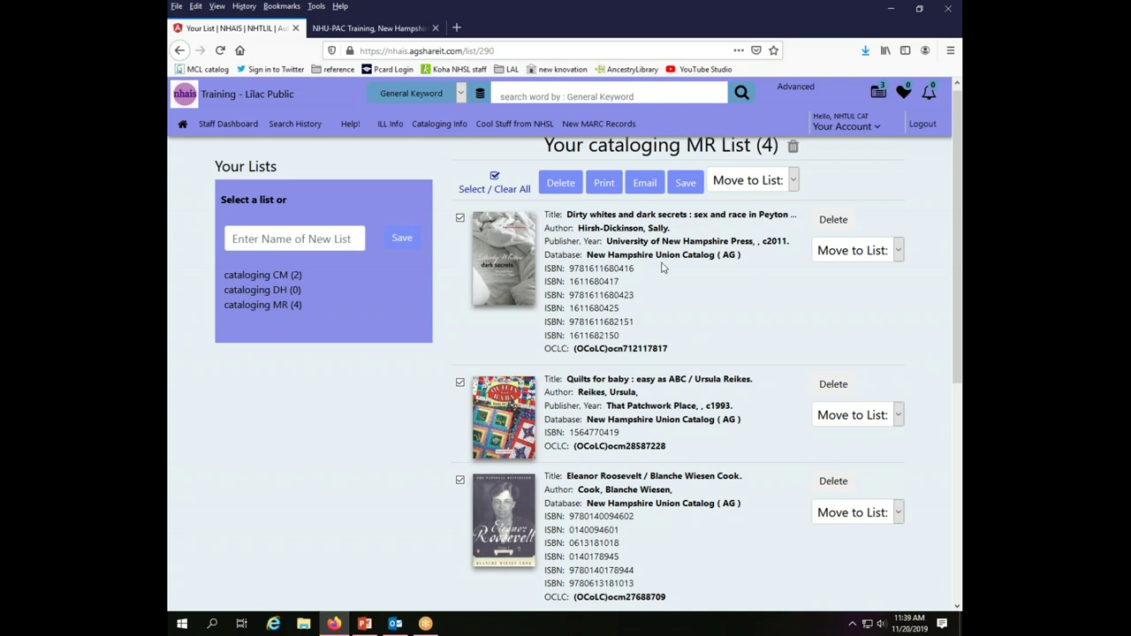
click(495, 181)
click(495, 181)
click(460, 383)
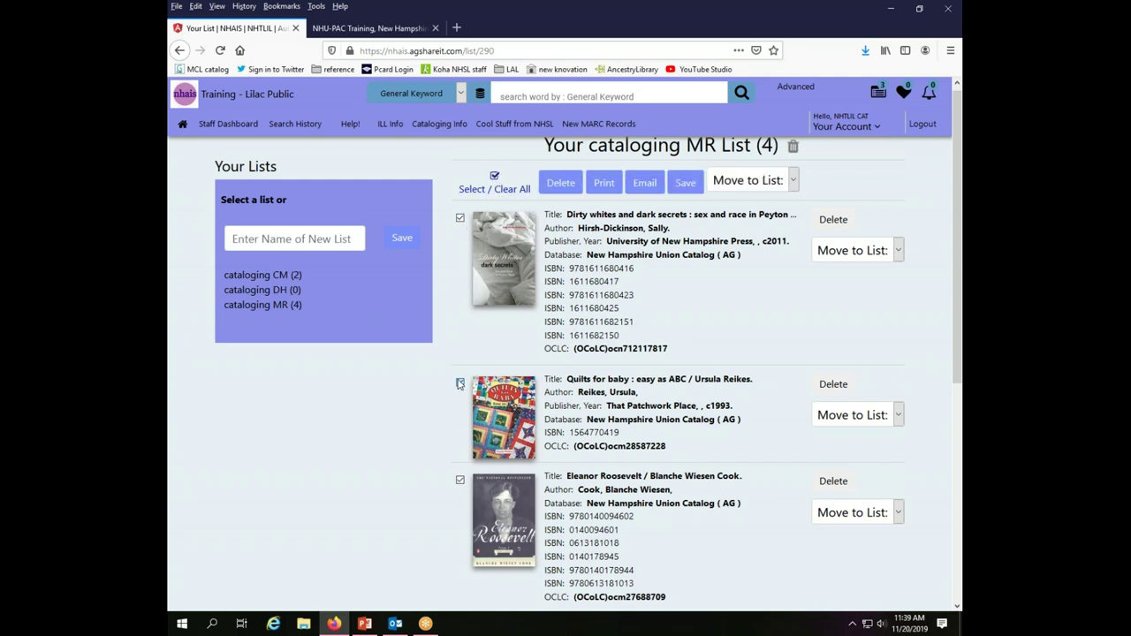
click(461, 481)
scroll(564, 487, down, 3)
click(460, 428)
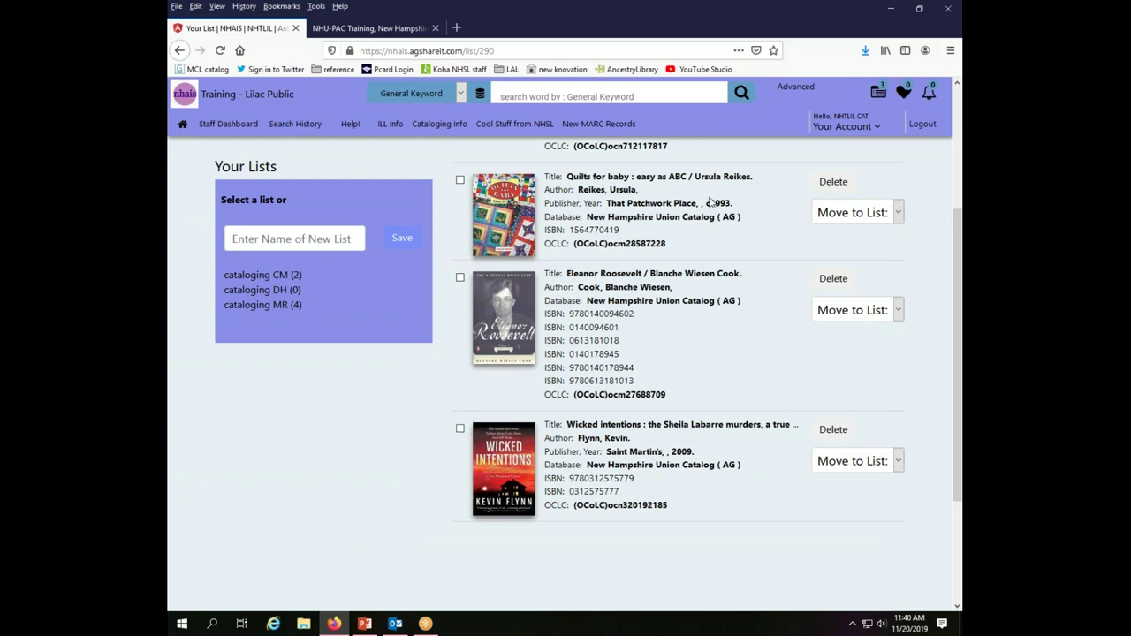
scroll(384, 387, up, 3)
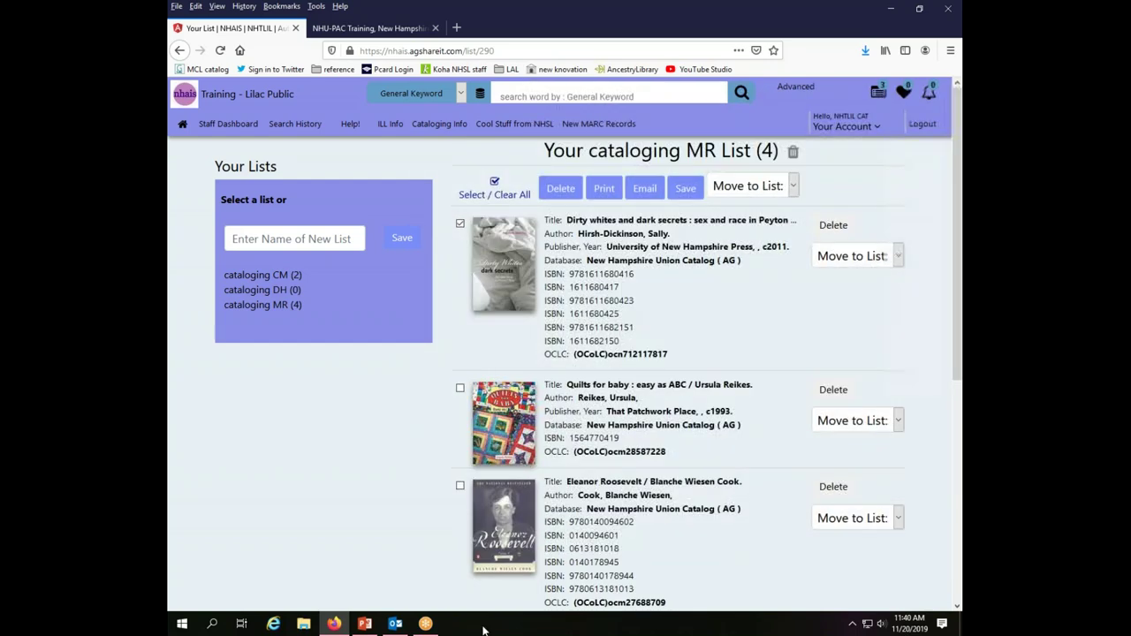
Step: Save the selected record as a Text File in the Holdings Files folder, adding "dickinson" to the file name
click(686, 189)
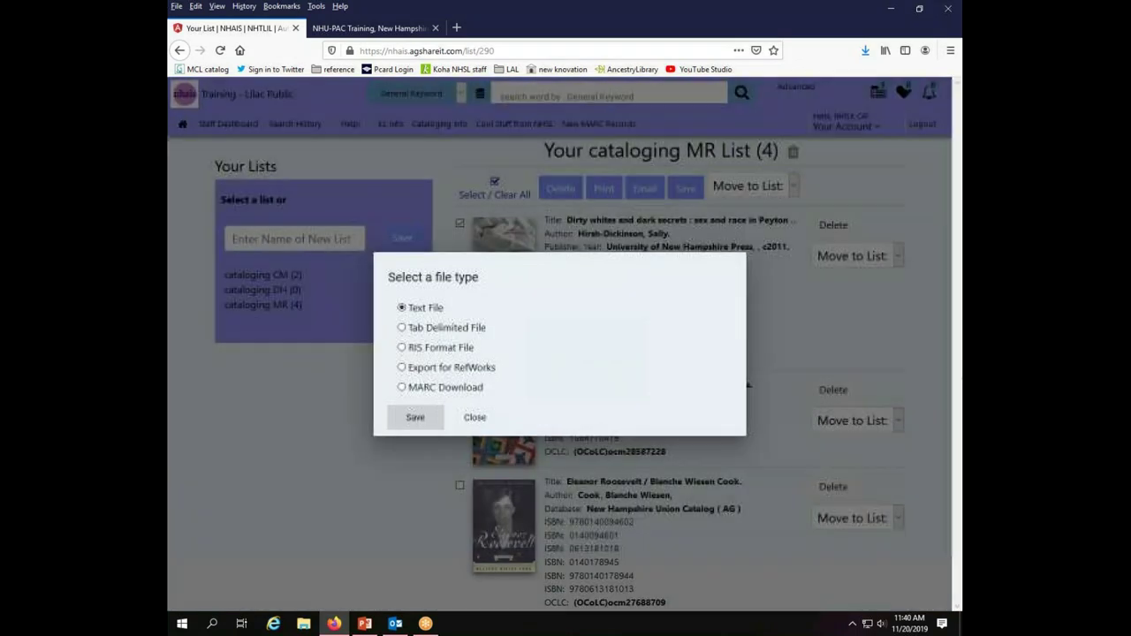
click(416, 417)
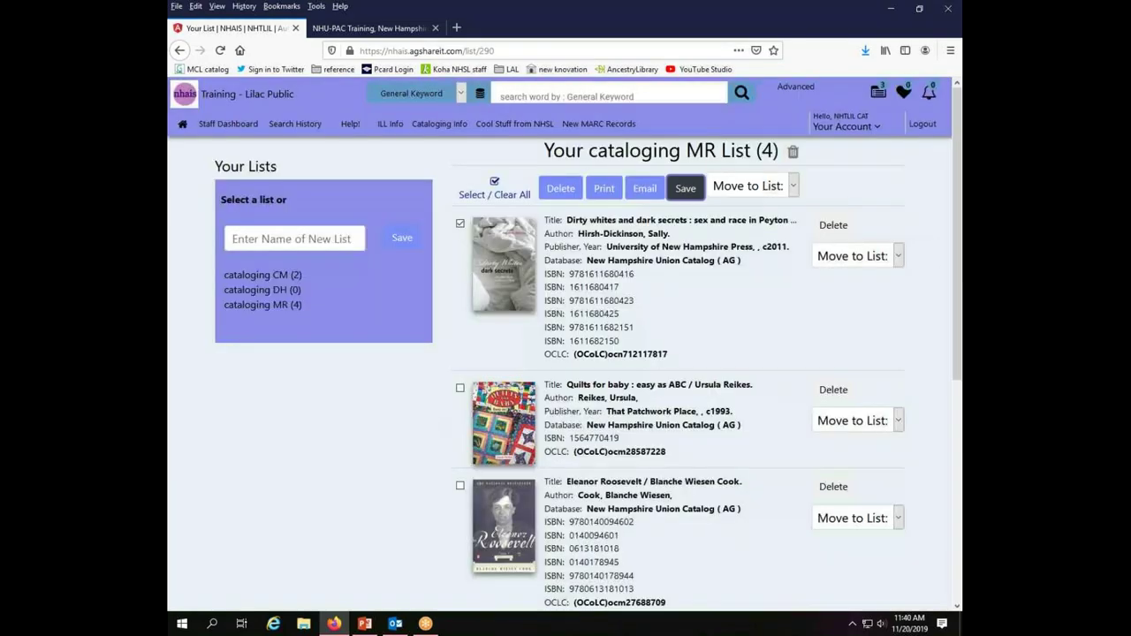
click(262, 454)
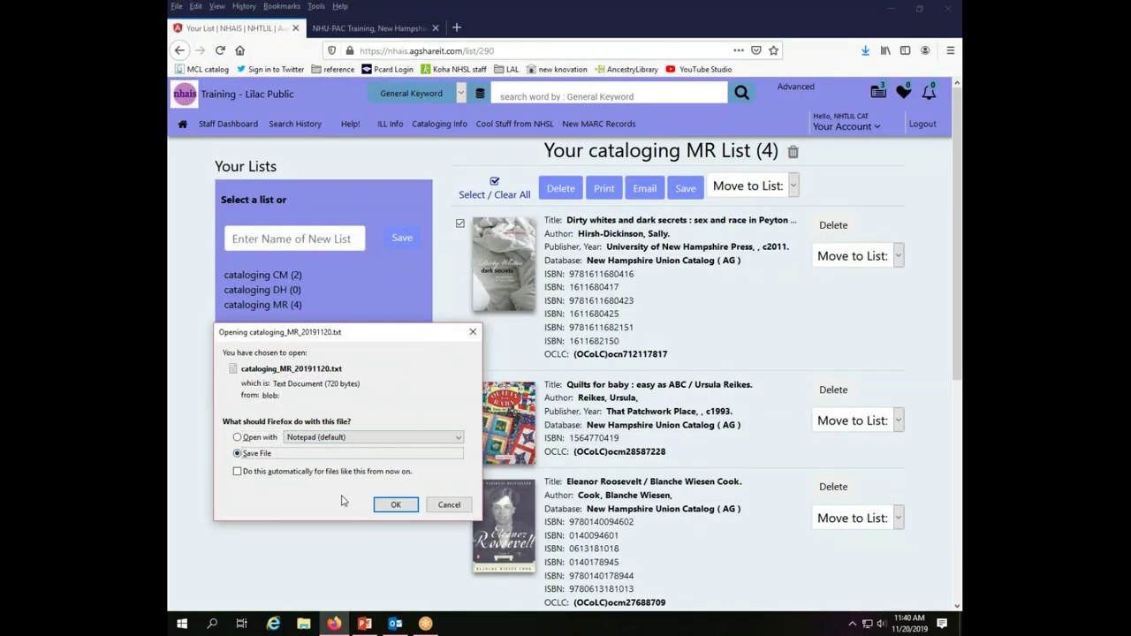
click(395, 504)
click(360, 254)
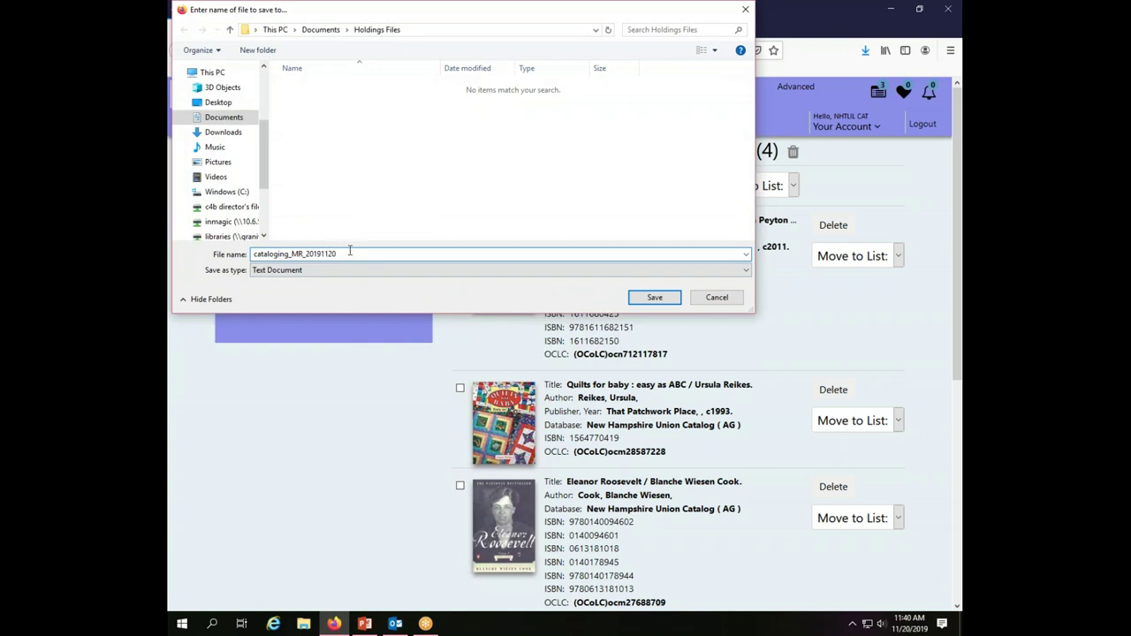
text(dickinson)
click(651, 299)
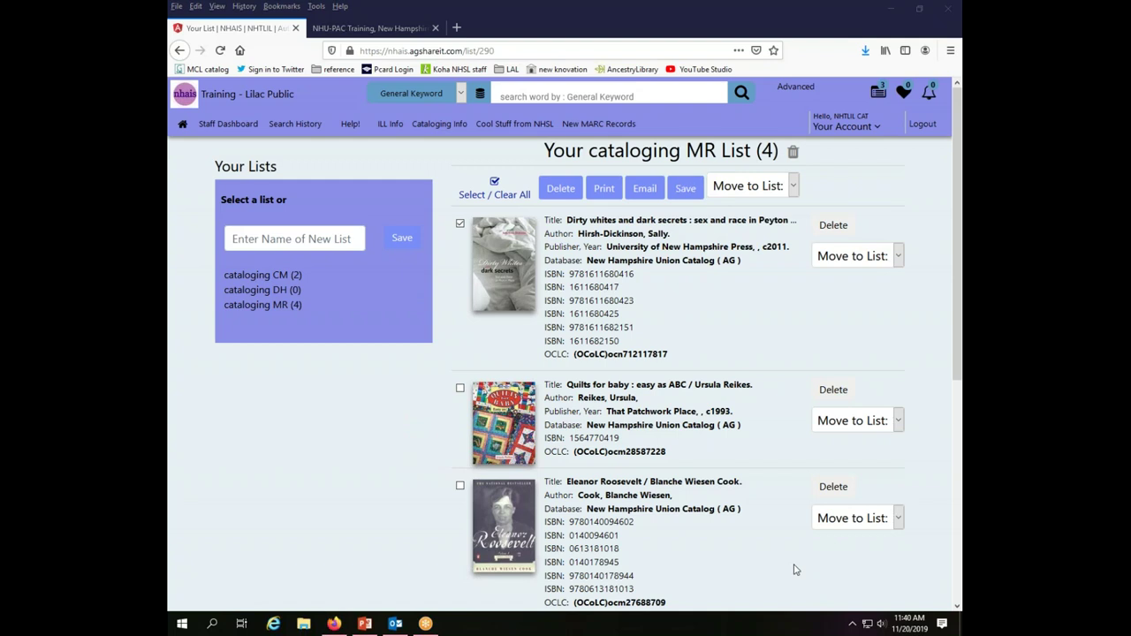
Step: From the Staff Dashboard, search the catalog by General Keyword for "joan arc" and refine the search to "joan arc elliott"
click(253, 126)
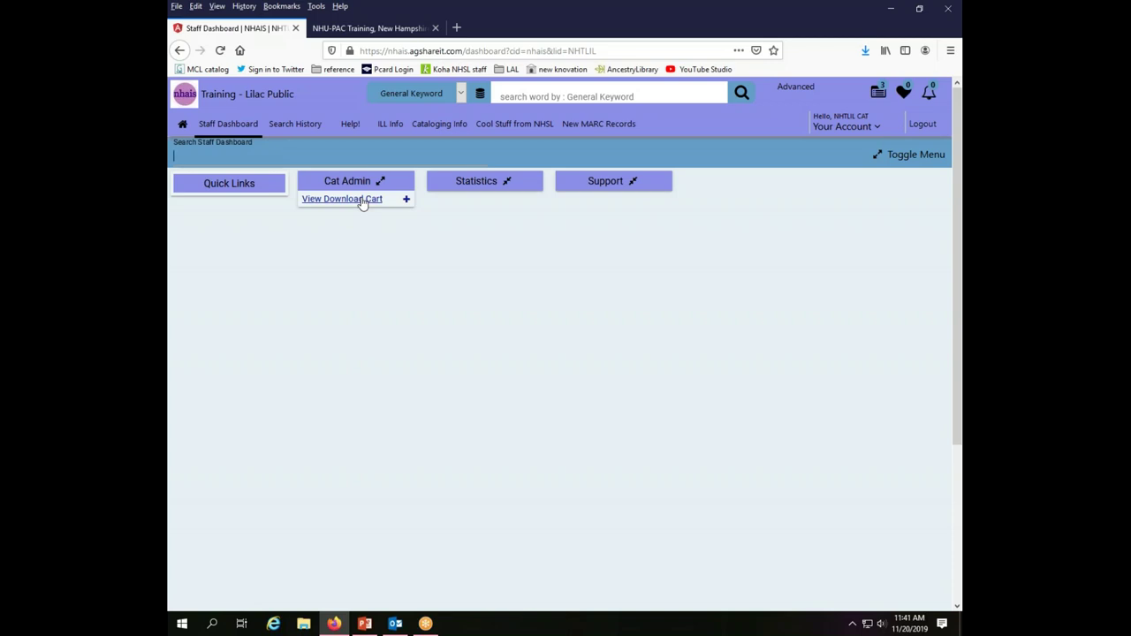
click(648, 94)
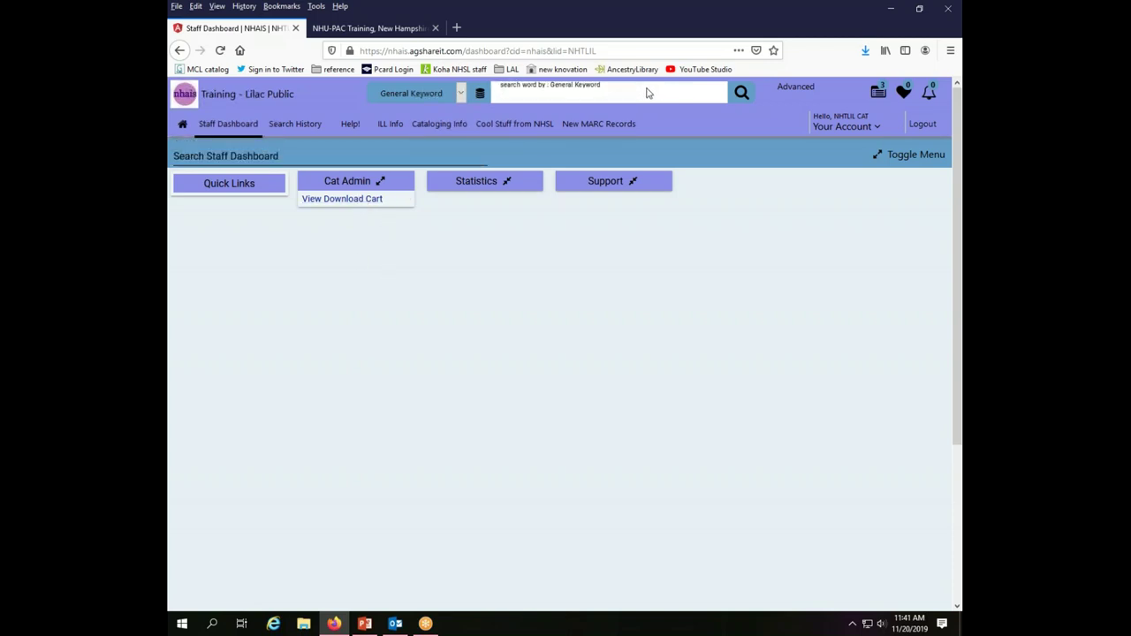
text(joan arc)
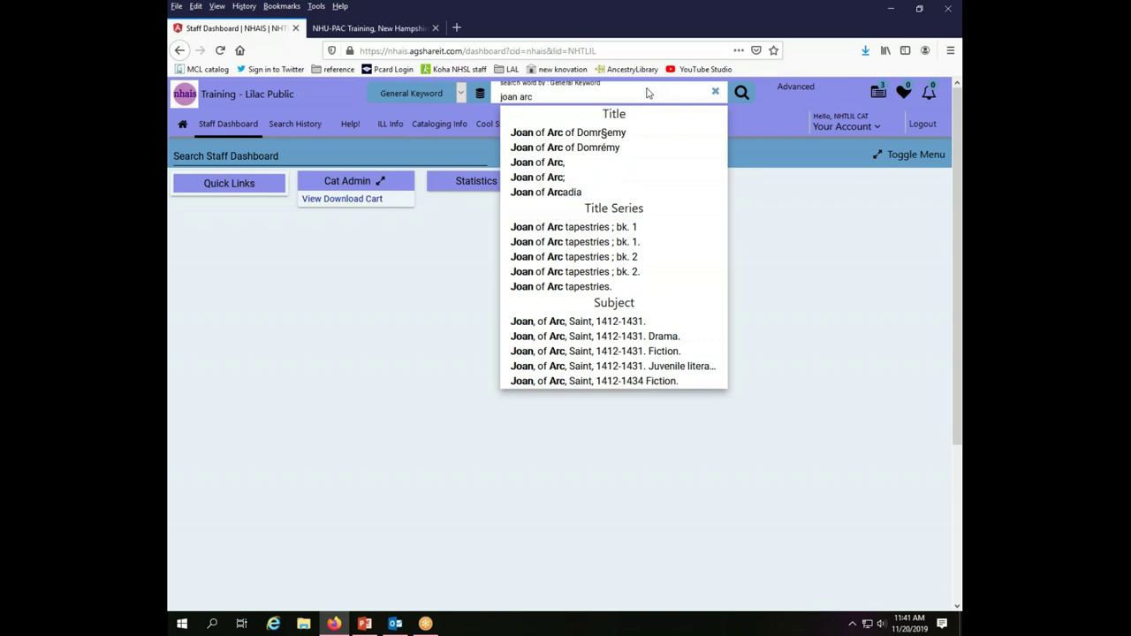
key(Return)
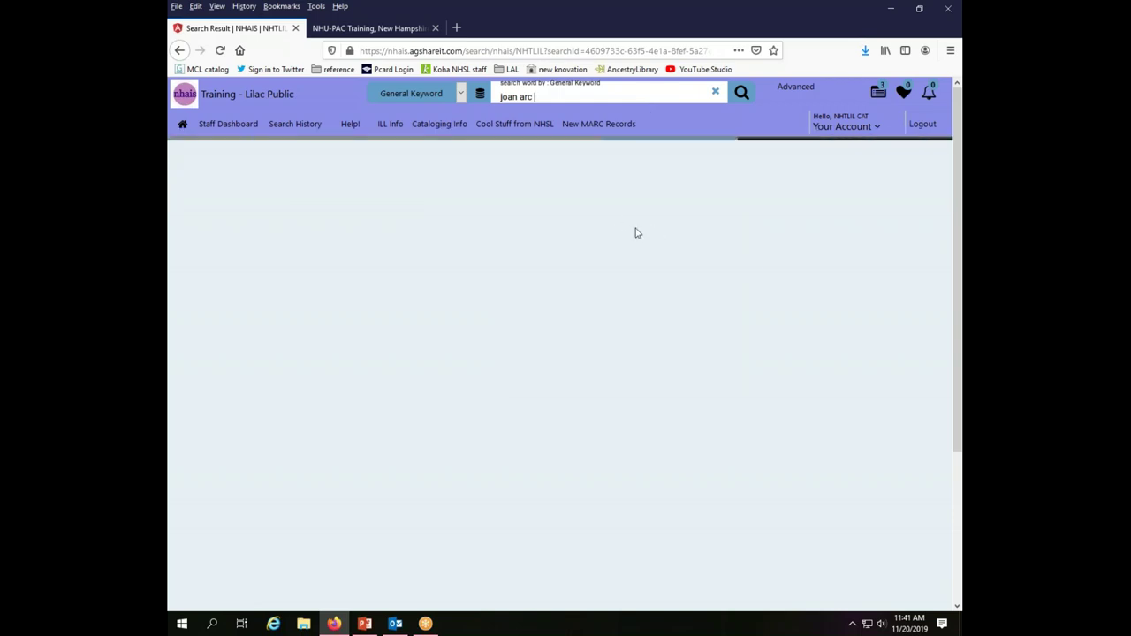
text(elliott)
key(Return)
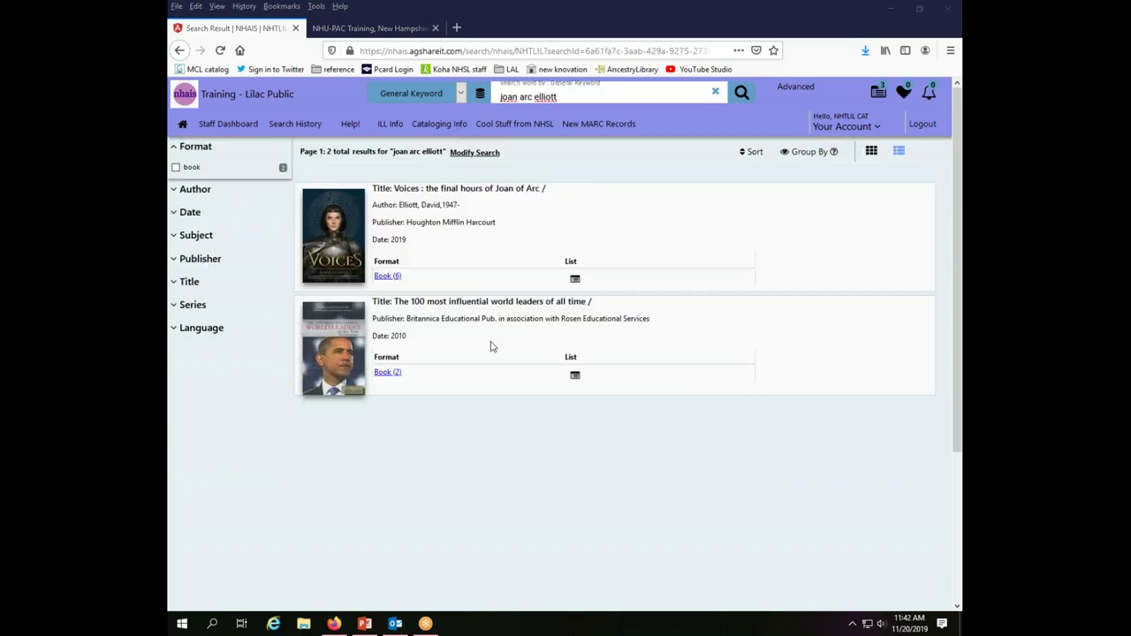
Step: Open the book record for Voices: the final hours of Joan of Arc and add it to the download cart
click(388, 276)
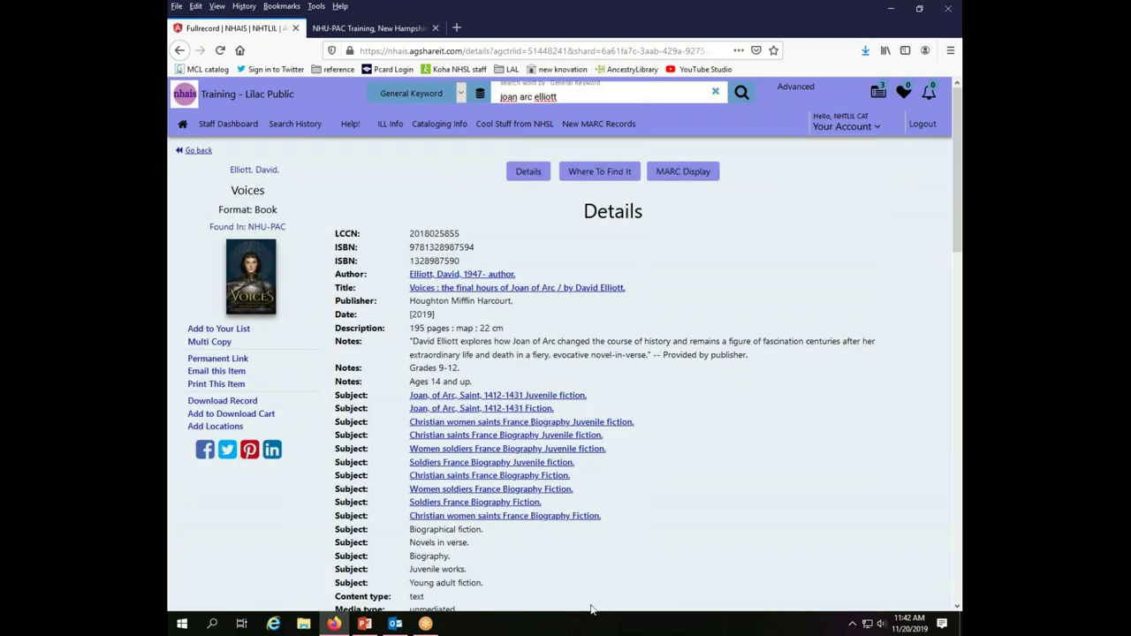
mouse_move(960, 212)
mouse_down()
mouse_move(960, 513)
mouse_move(960, 210)
mouse_up()
click(255, 416)
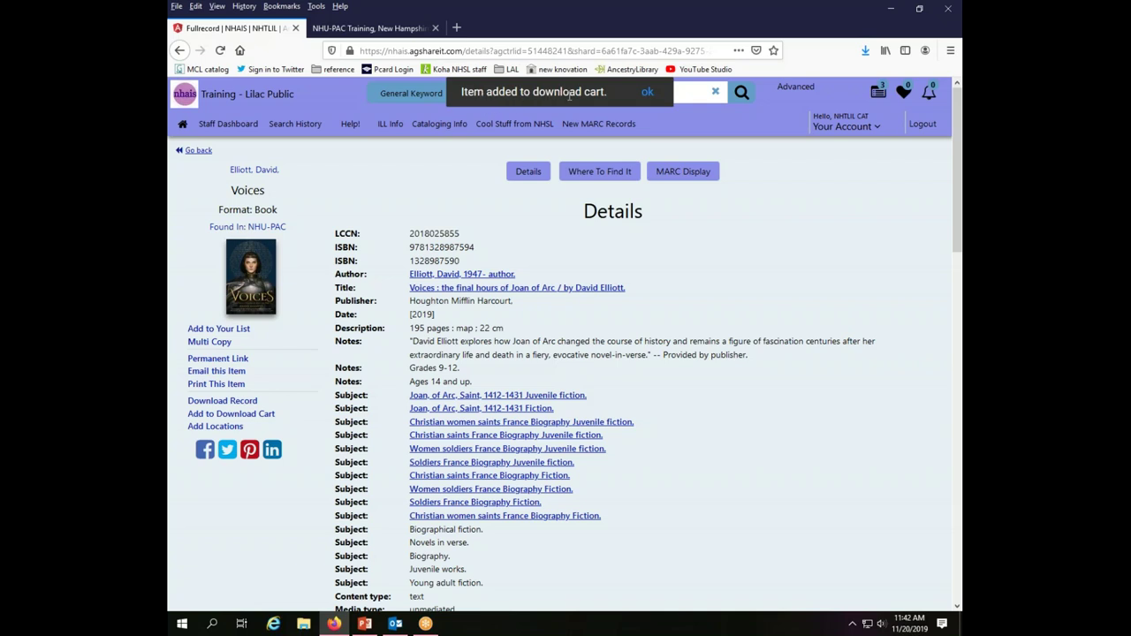
click(646, 95)
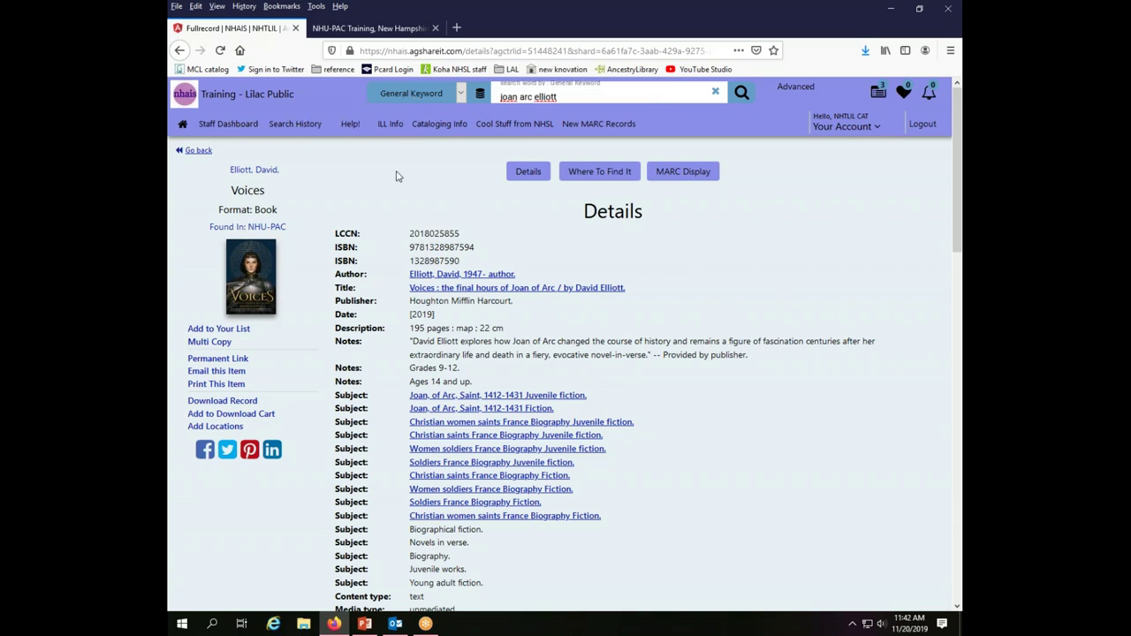
Step: Return to the Staff Dashboard, open the download cart and select all records in it
click(239, 126)
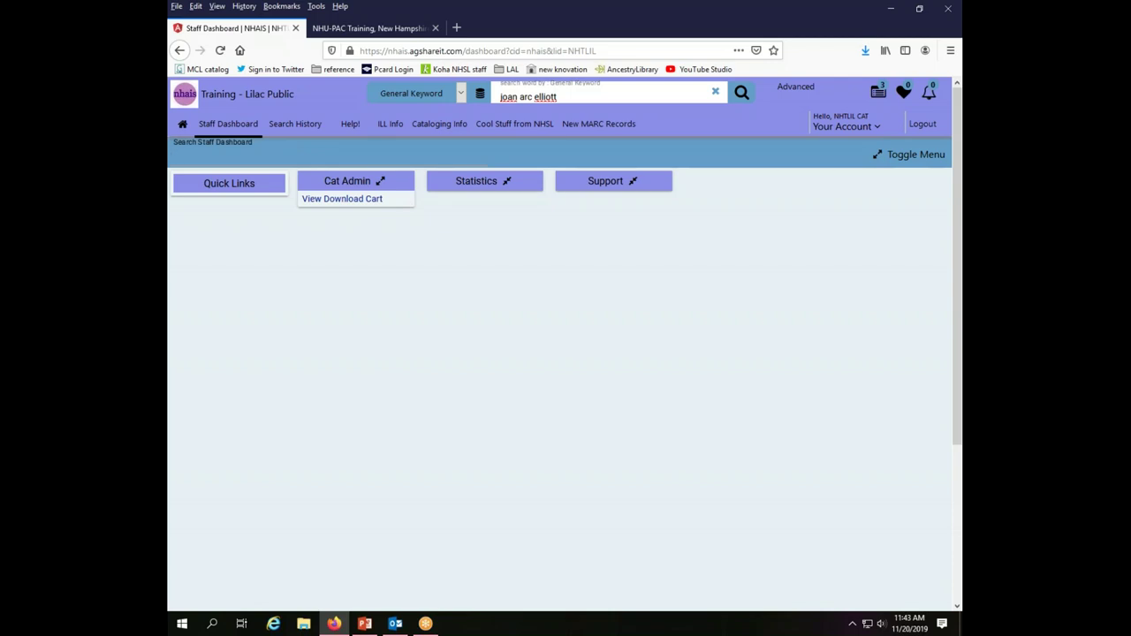
click(228, 142)
click(346, 199)
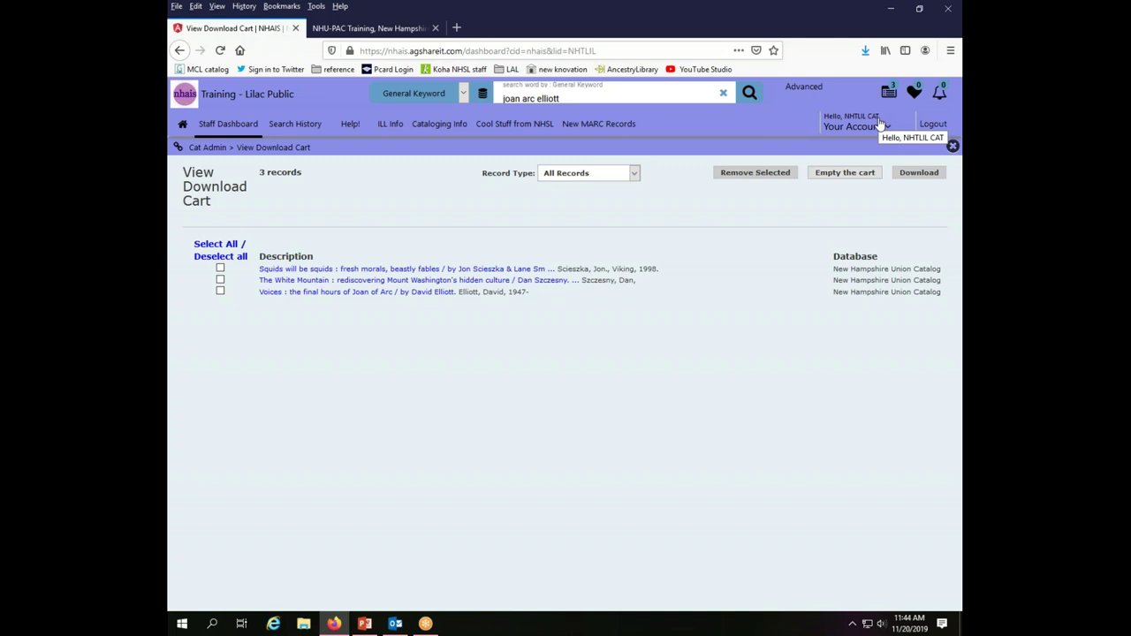
click(222, 243)
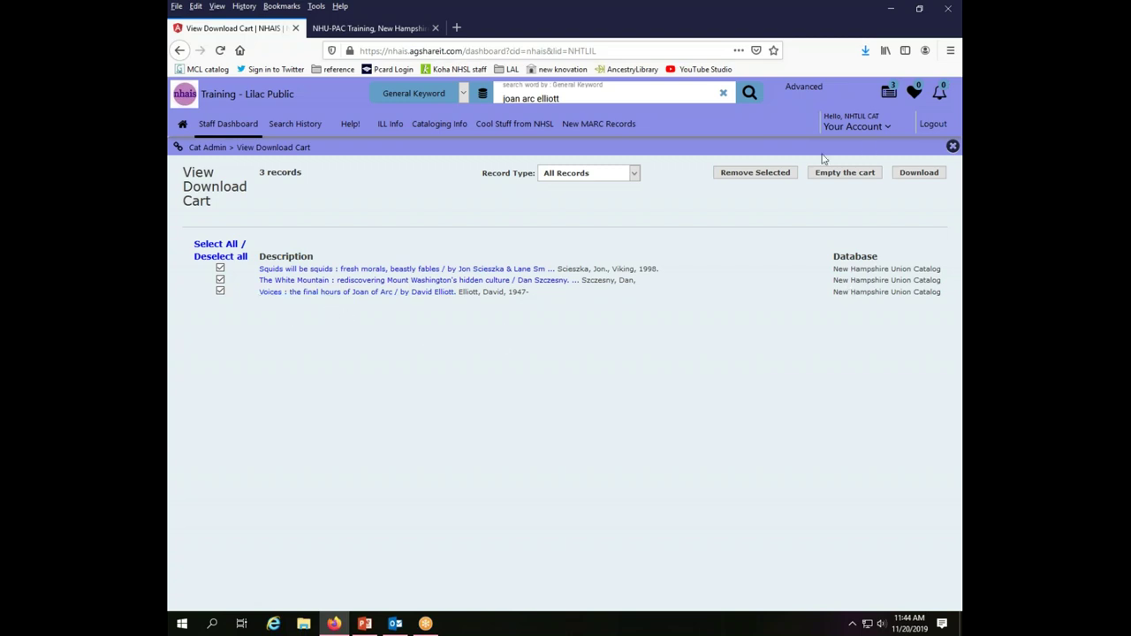
Step: Keep the record type at All Records and download the selected cart records, choosing to save the file rather than open it
click(636, 175)
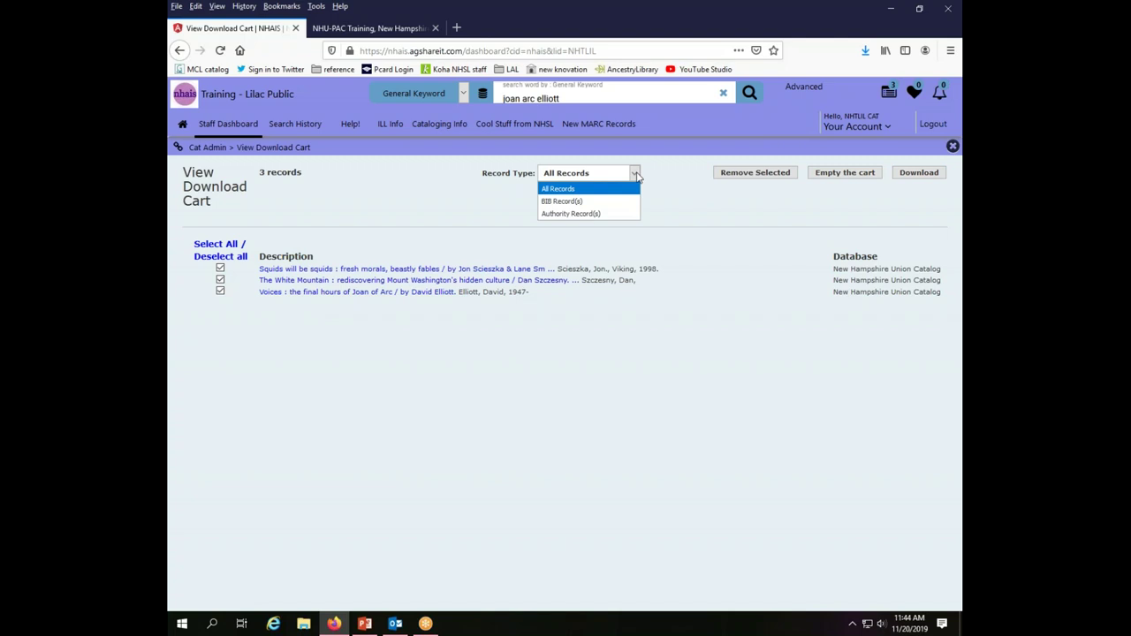
click(635, 176)
click(635, 177)
click(635, 176)
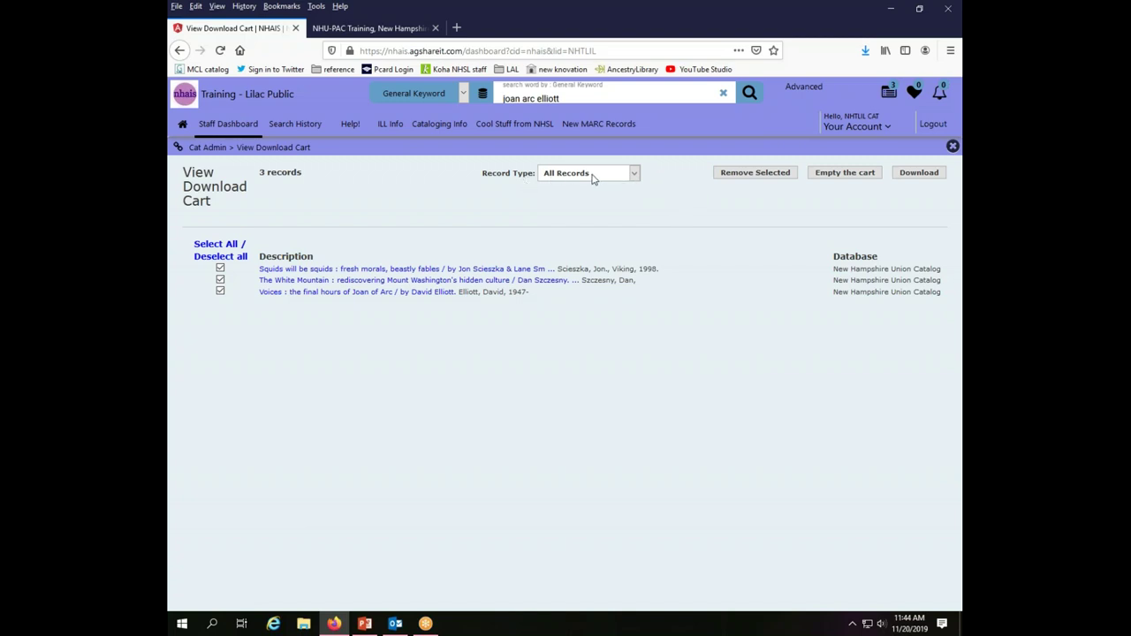
click(923, 176)
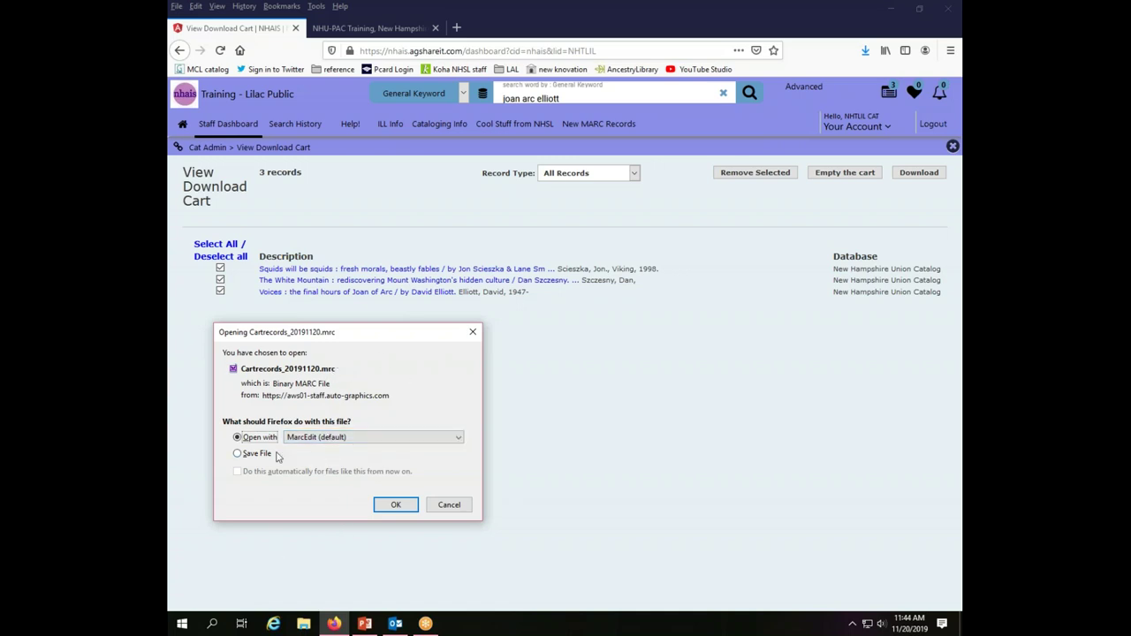
click(248, 454)
click(396, 505)
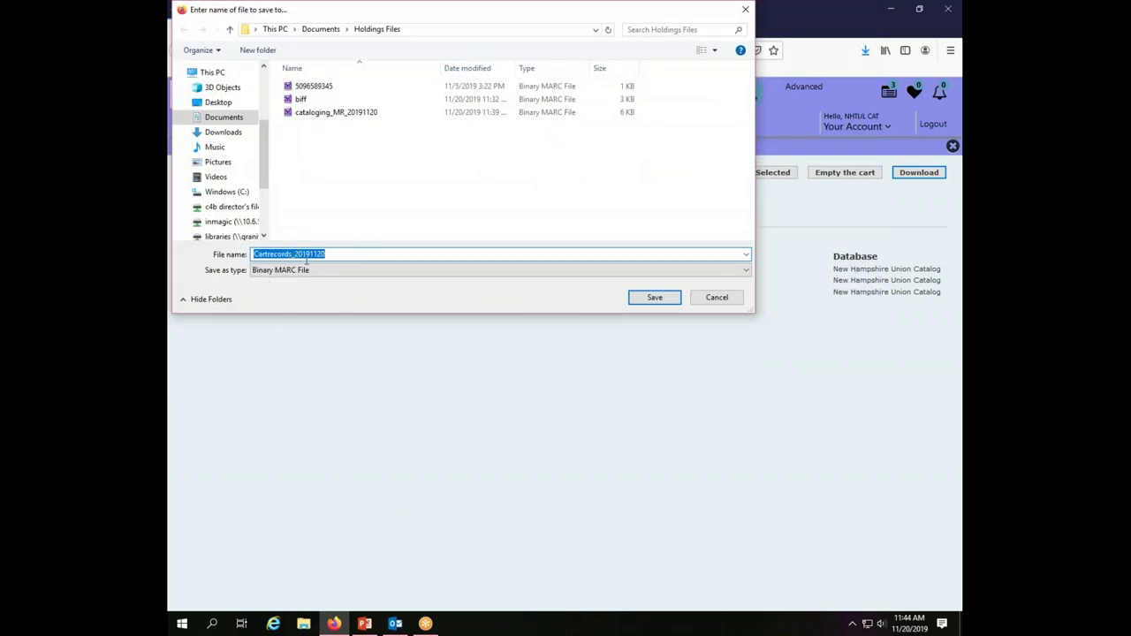
Step: Name the download CartrecordsMR_20191120 and save it as a Binary MARC File in the Holdings Files folder
click(353, 253)
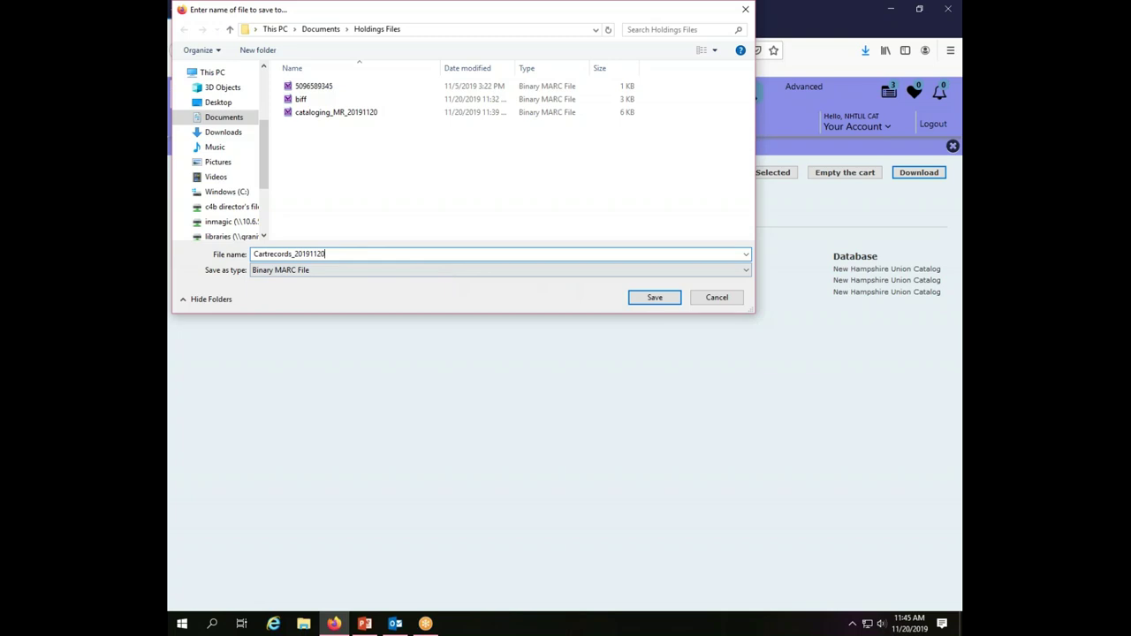
click(292, 255)
text(MR)
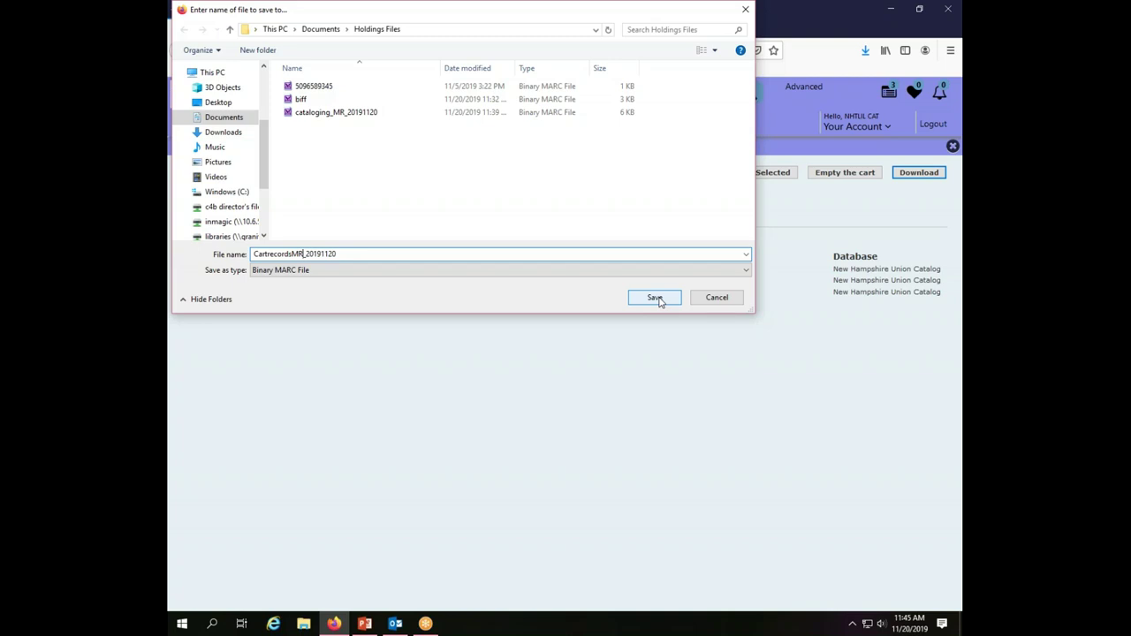
click(656, 298)
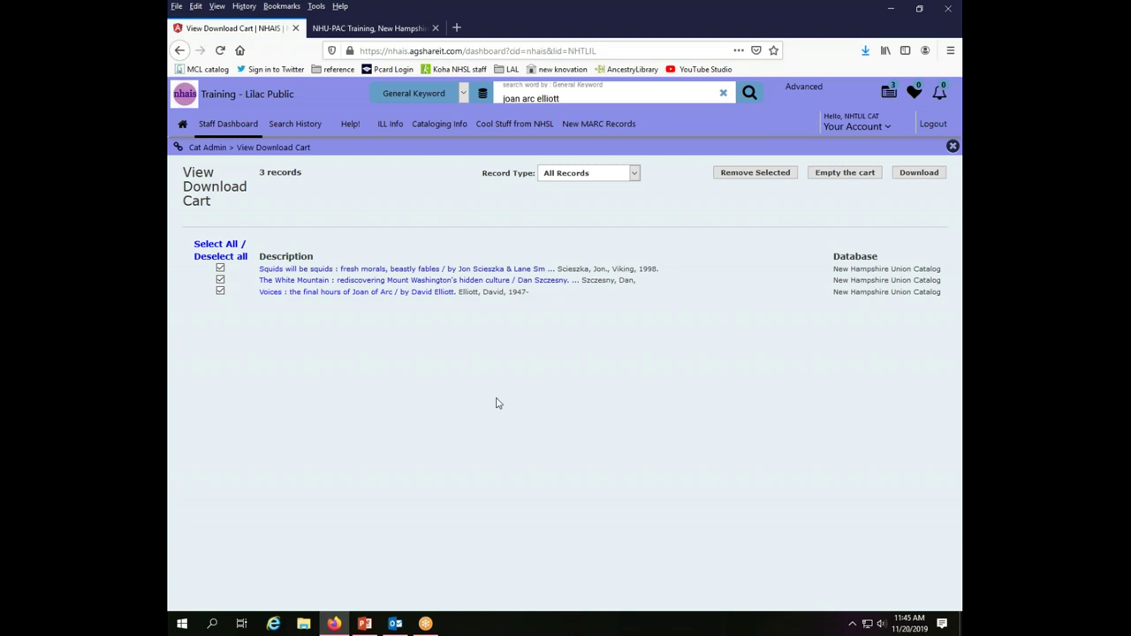
Step: Empty the download cart, permanently removing all titles from it
click(857, 177)
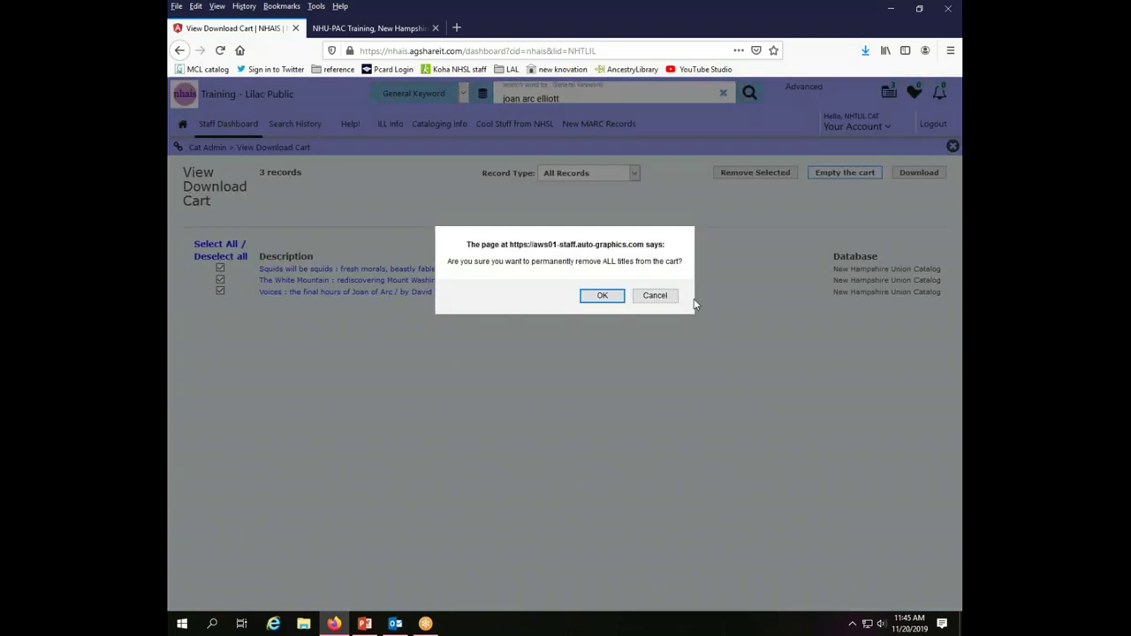
click(605, 299)
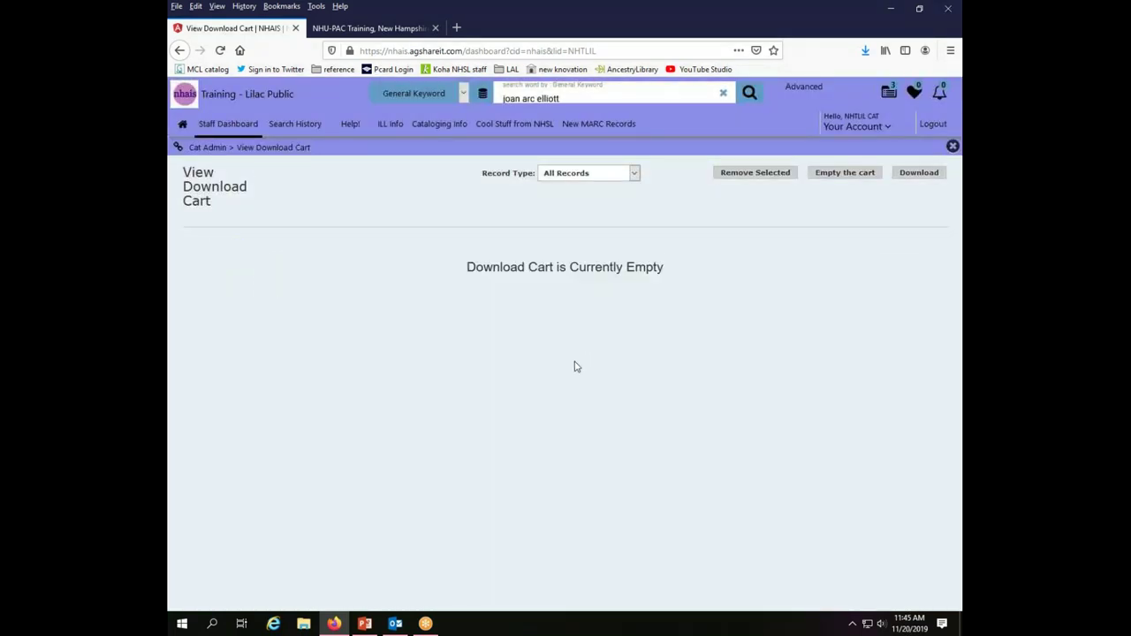